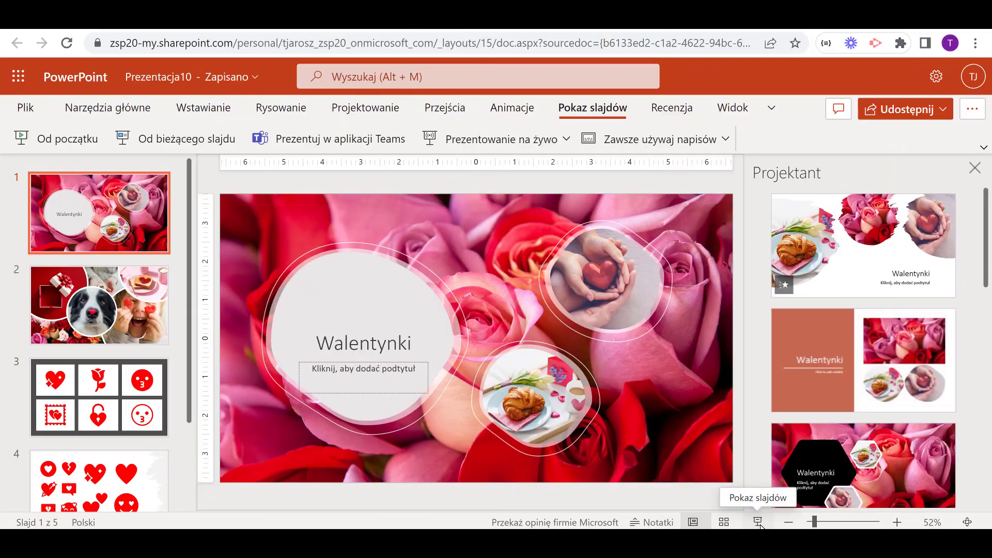
Step: Play the slide show from the current slide, past the photo collage and heart icons, to the koala stickers
left_click(759, 523)
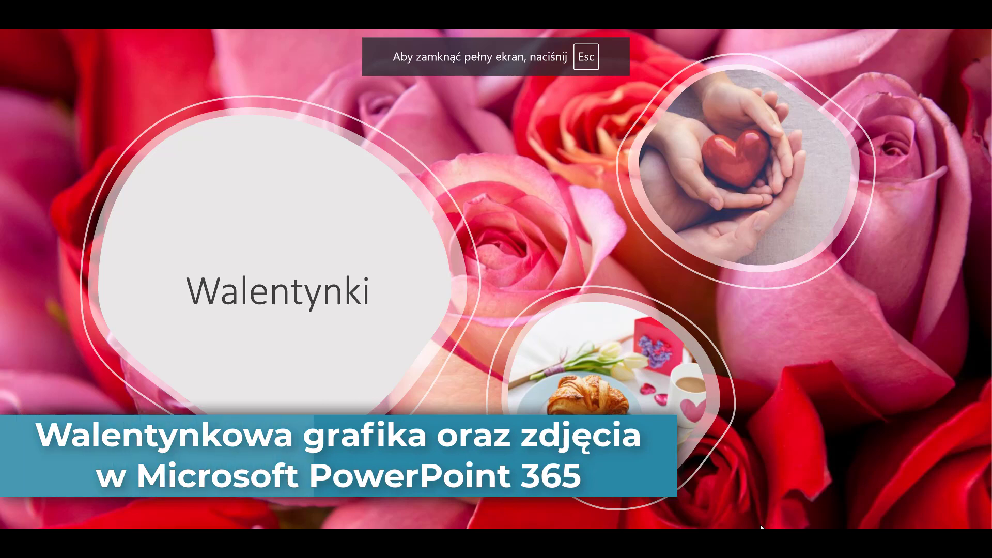
left_click(871, 477)
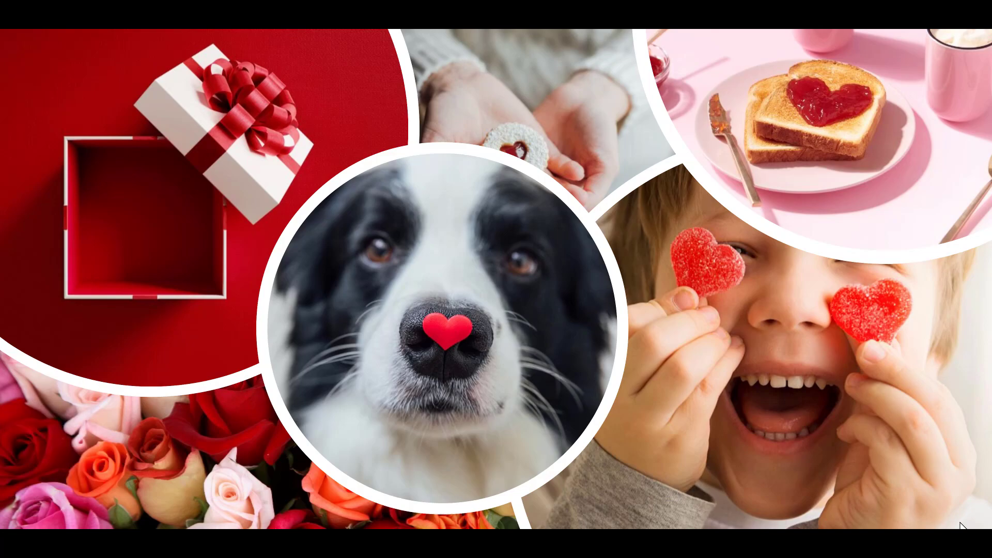
left_click(962, 526)
left_click(961, 526)
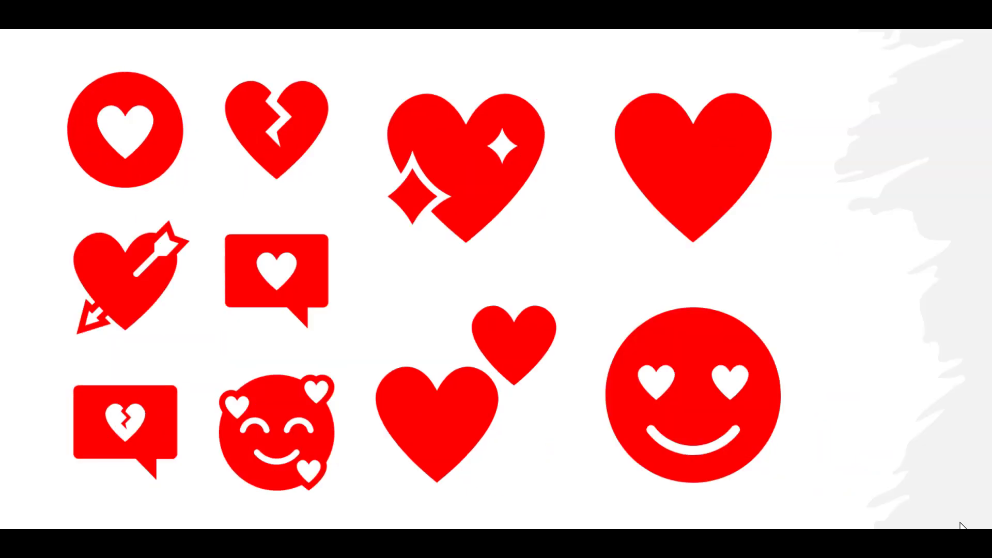
key("Right")
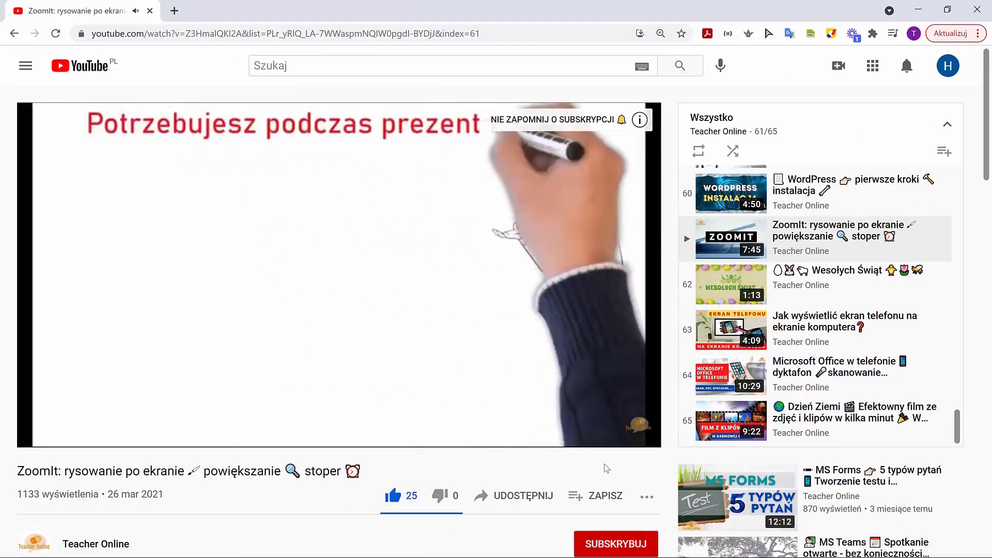
Step: Subscribe to the video's channel with SUBSKRYBUJ
scroll(606, 469, "down", 1)
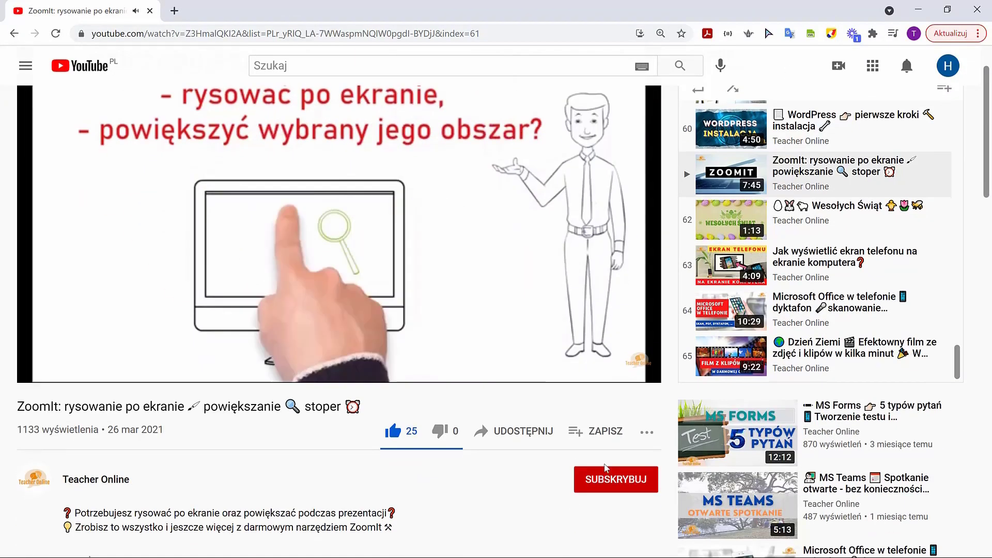
scroll(607, 469, "down", 1)
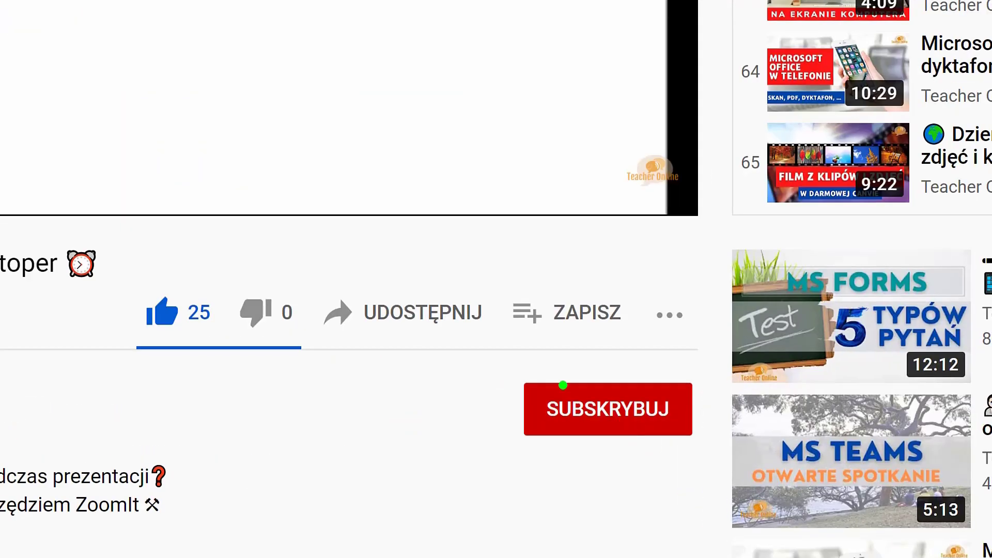
left_click_drag(496, 359, 706, 464)
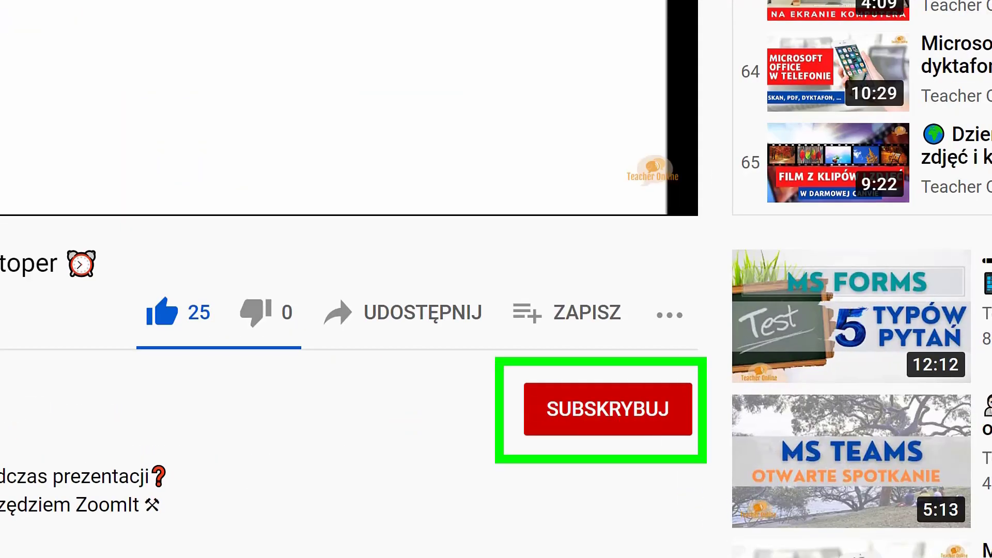
key("Escape")
left_click(579, 415)
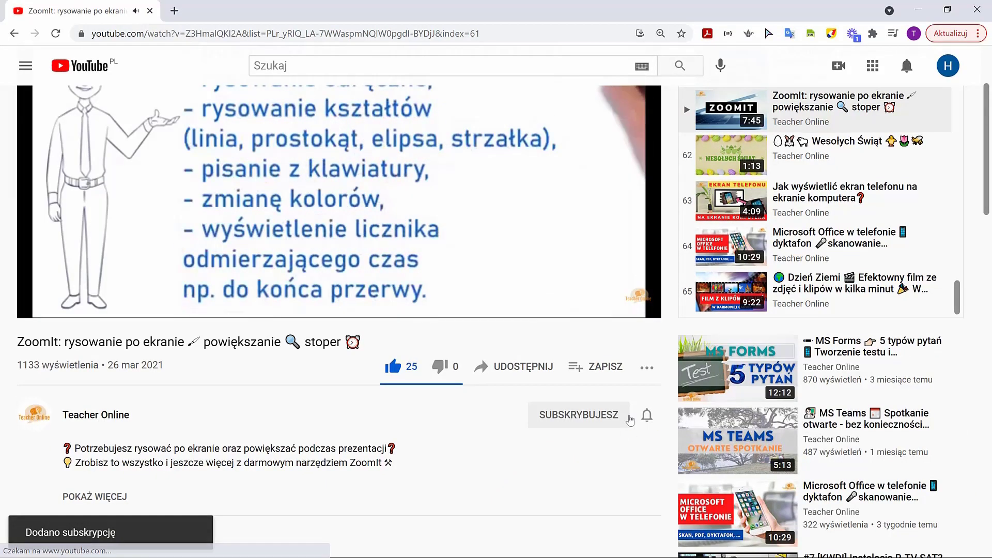
Step: Set the channel's bell notifications to Wszystko (all)
left_click(648, 417)
key("ctrl+1")
left_click_drag(563, 412, 809, 468)
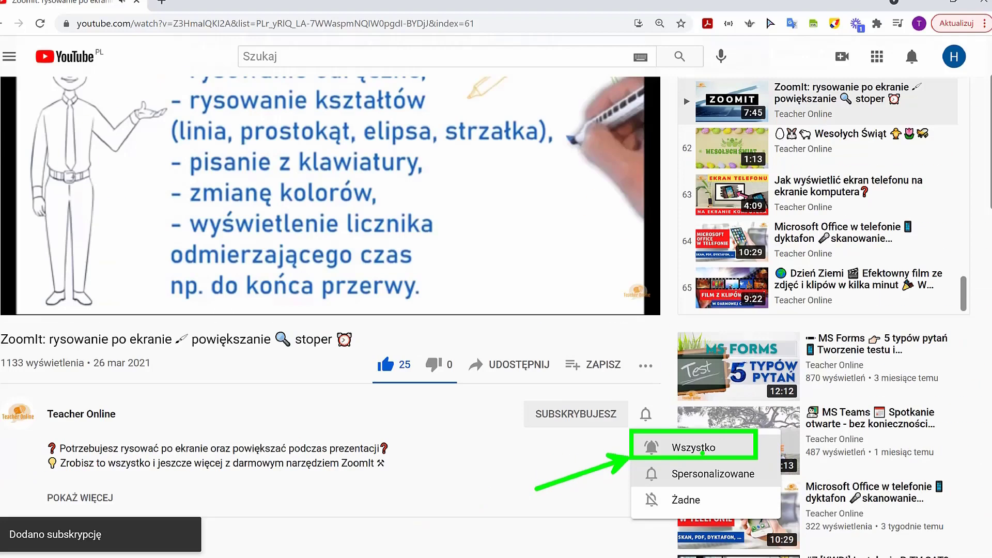
key("Escape")
left_click(667, 442)
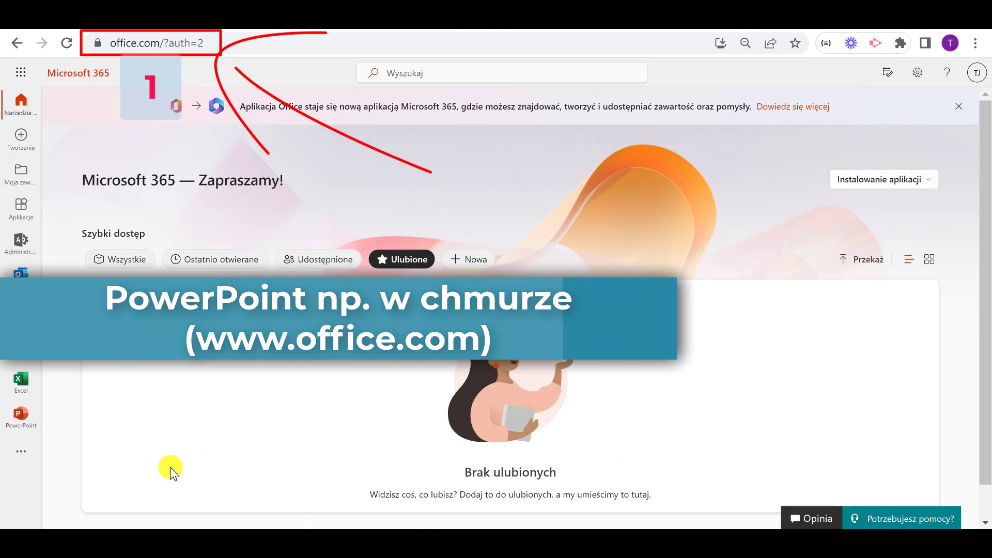
Step: Create a blank PowerPoint presentation and title its first slide 'Walentynki'
left_click(21, 416)
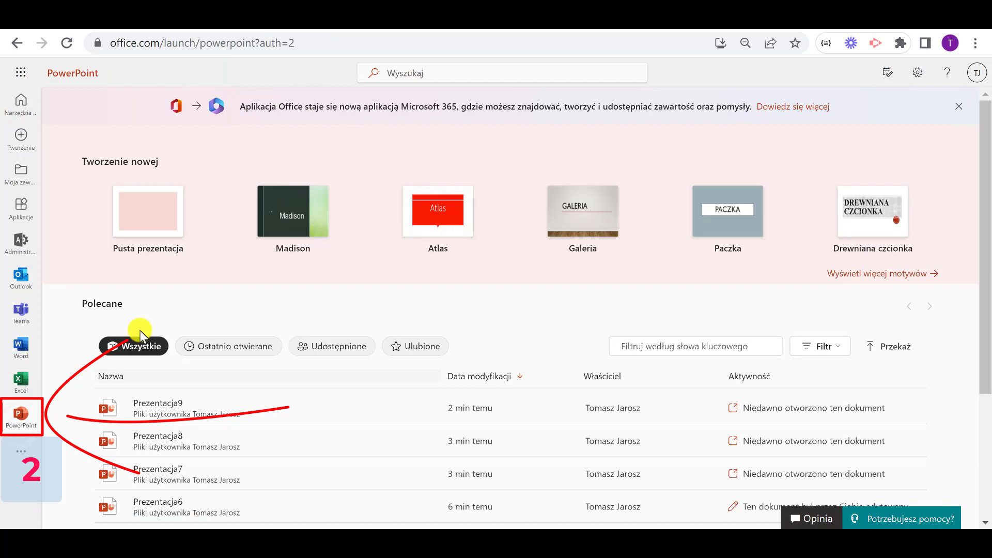
left_click(166, 237)
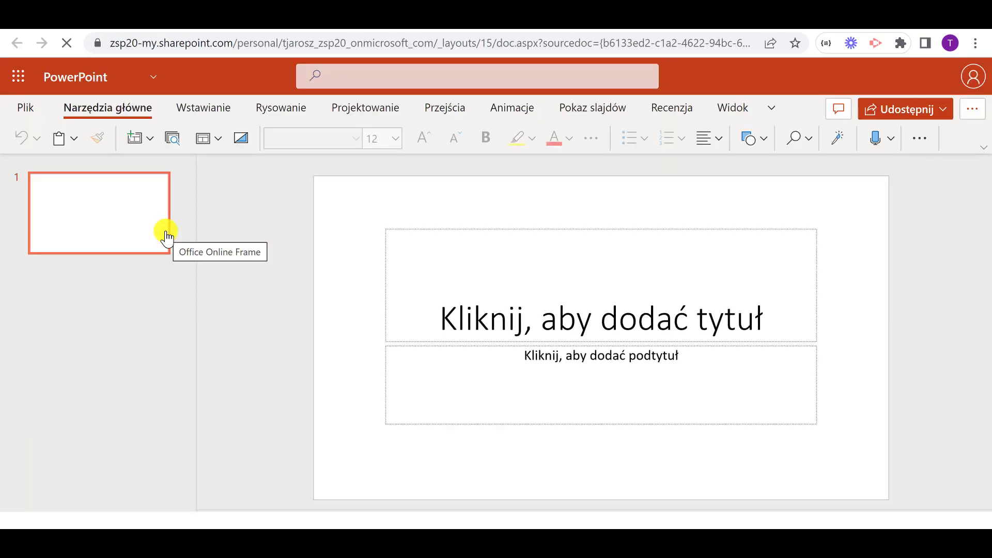
left_click(534, 317)
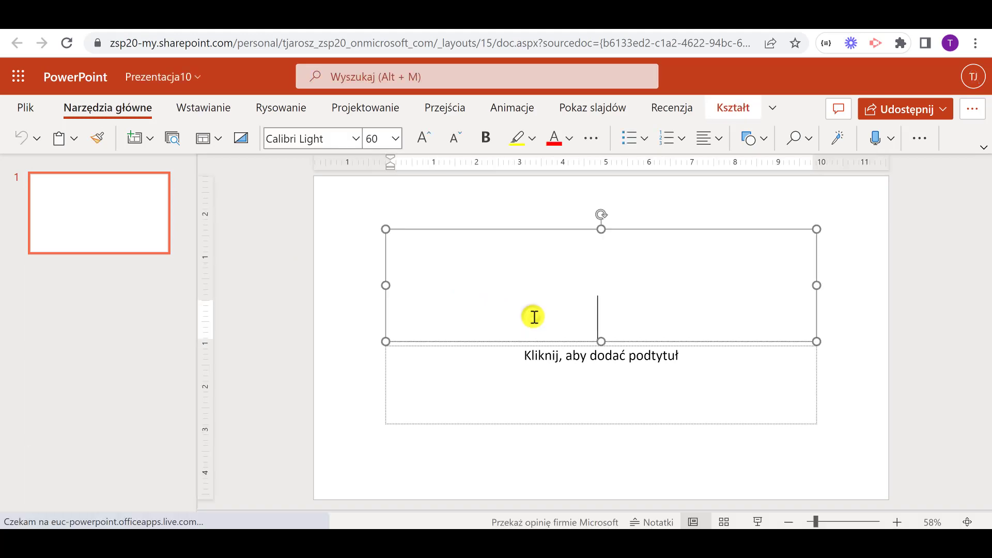
type("Walentynki")
left_click(215, 110)
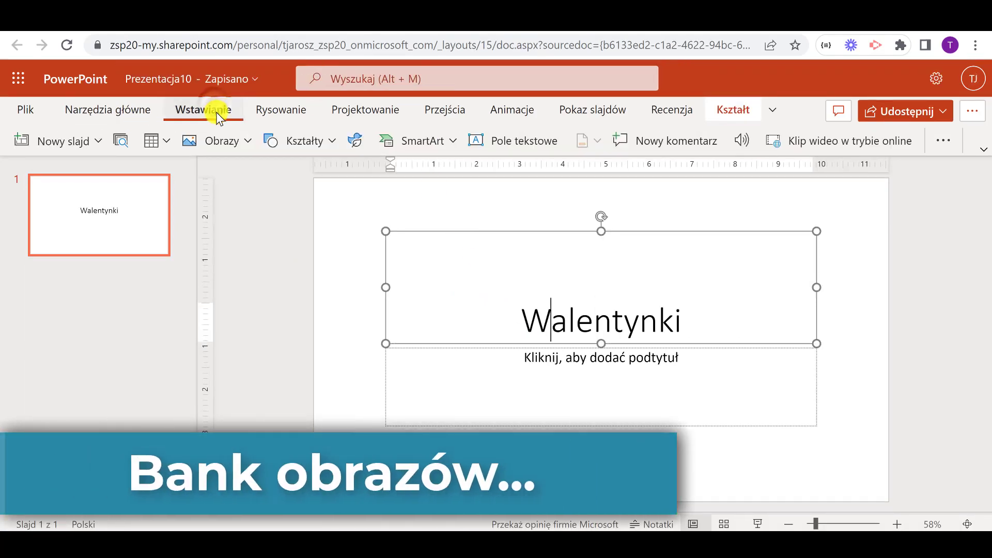
Step: Search the stock image library for 'walentynki'
left_click(240, 138)
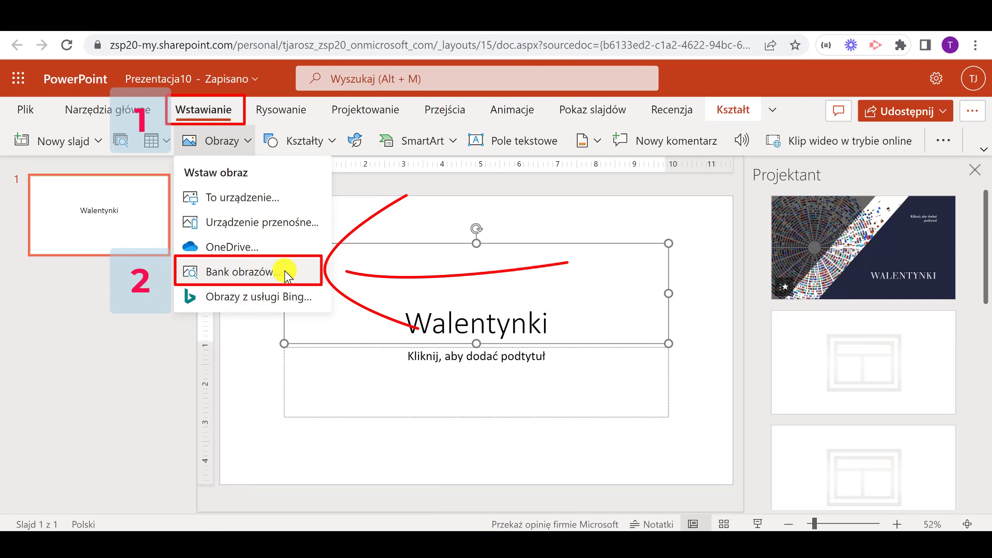
left_click(291, 272)
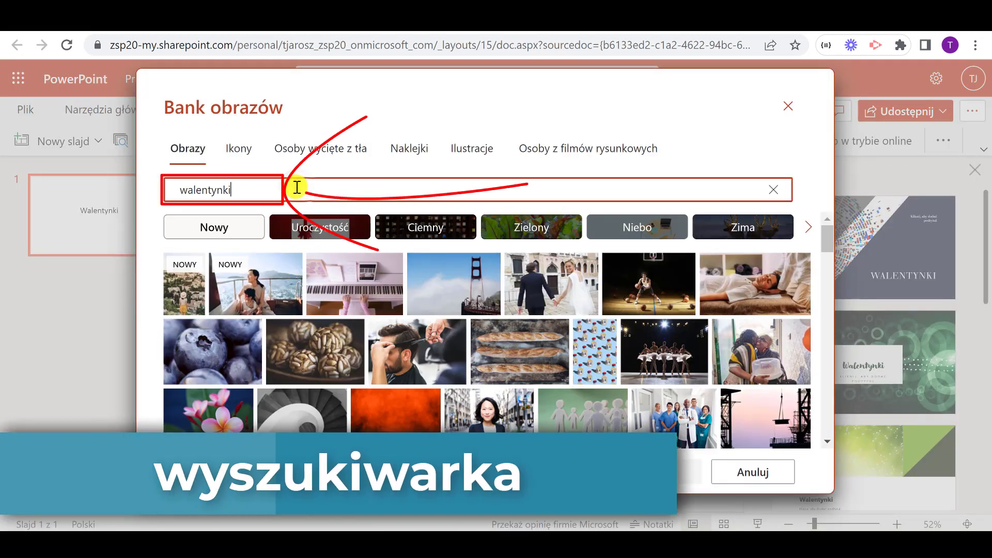
key("Return")
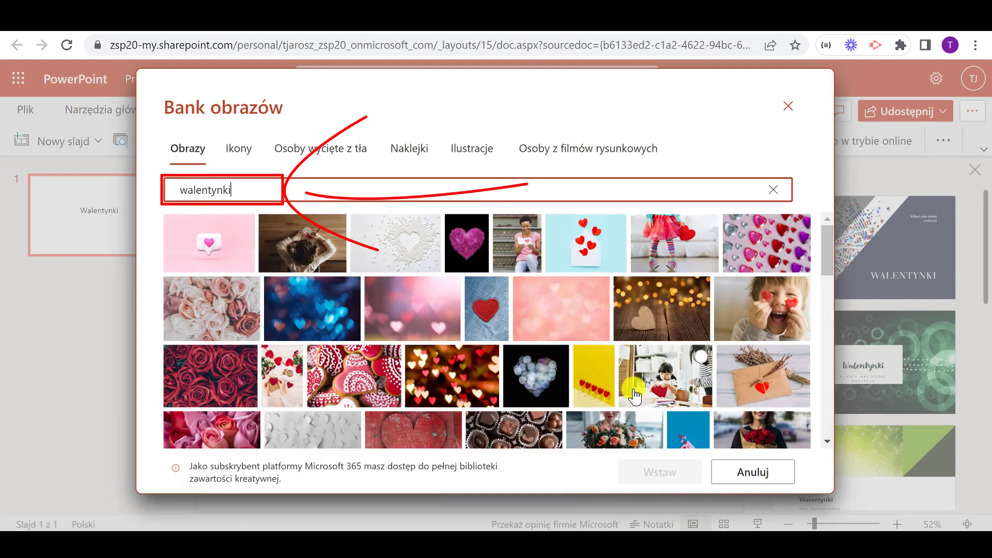
Step: Select the pink roses, croissant tray and hands-with-heart photos and insert them
scroll(635, 396, "down", 1)
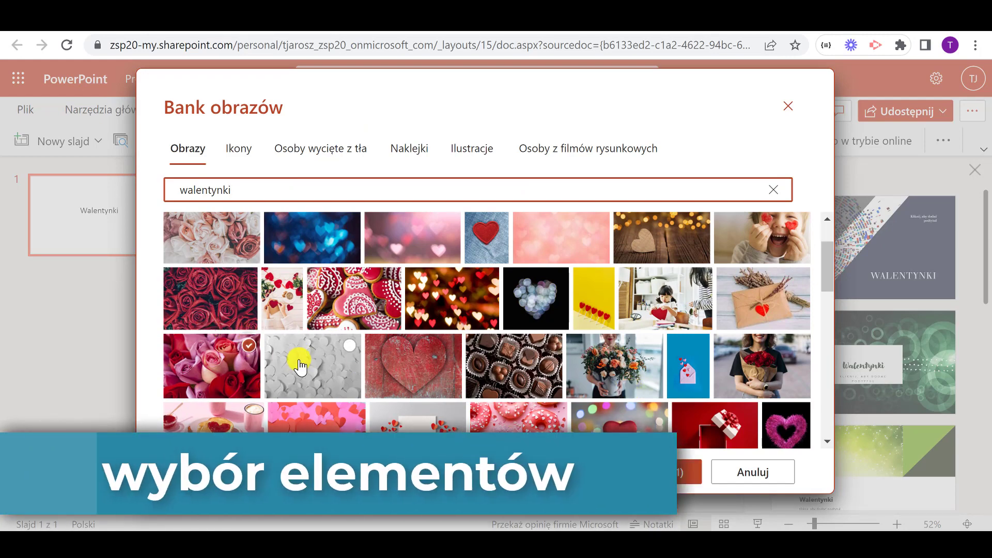
scroll(258, 354, "down", 1)
scroll(297, 364, "down", 1)
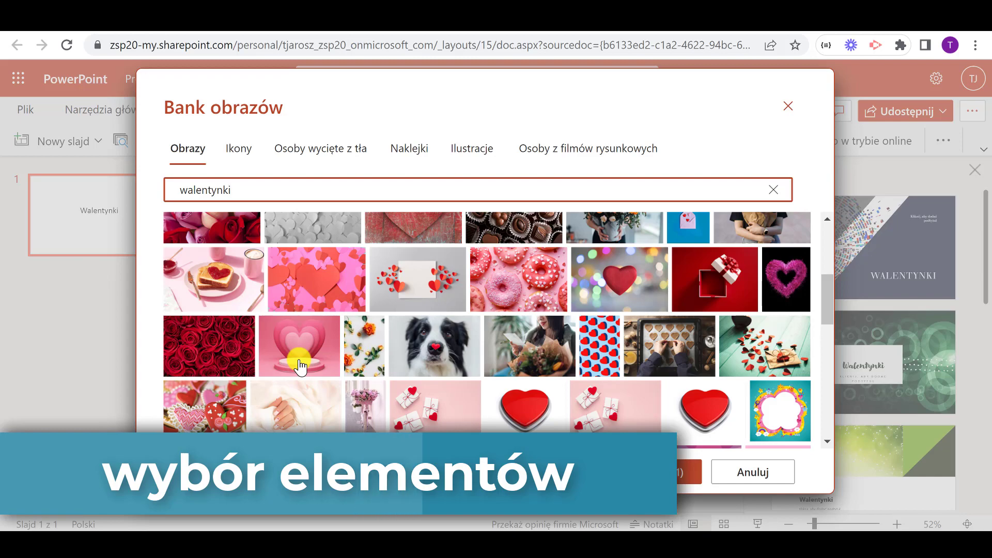
scroll(301, 367, "down", 1)
scroll(300, 366, "down", 1)
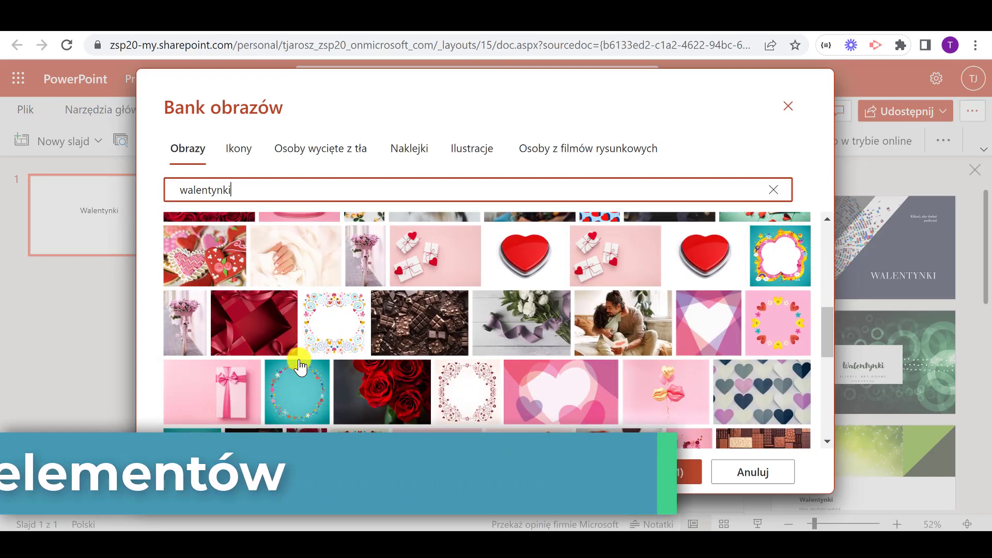
scroll(300, 366, "down", 1)
scroll(300, 365, "down", 1)
scroll(299, 366, "down", 1)
scroll(299, 366, "down", 1)
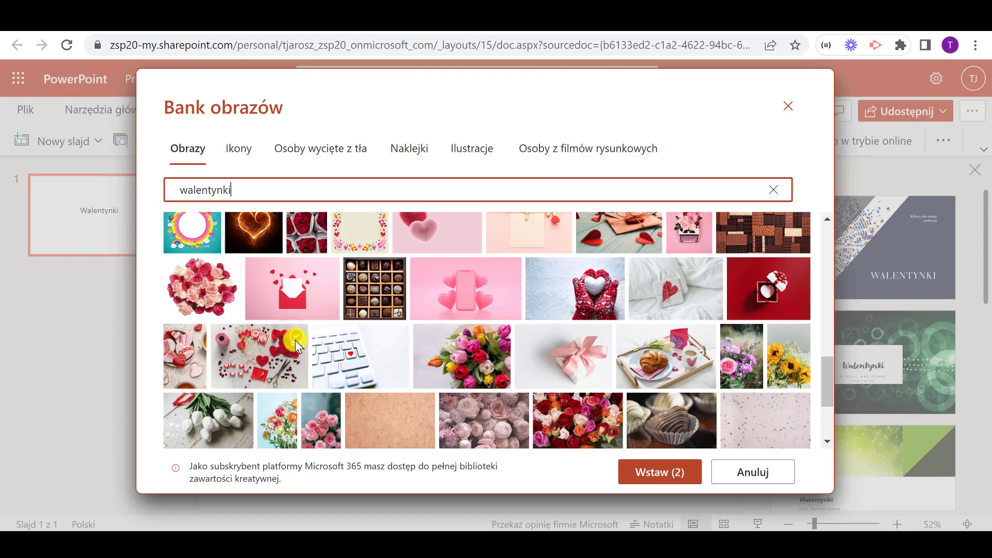
left_click(704, 346)
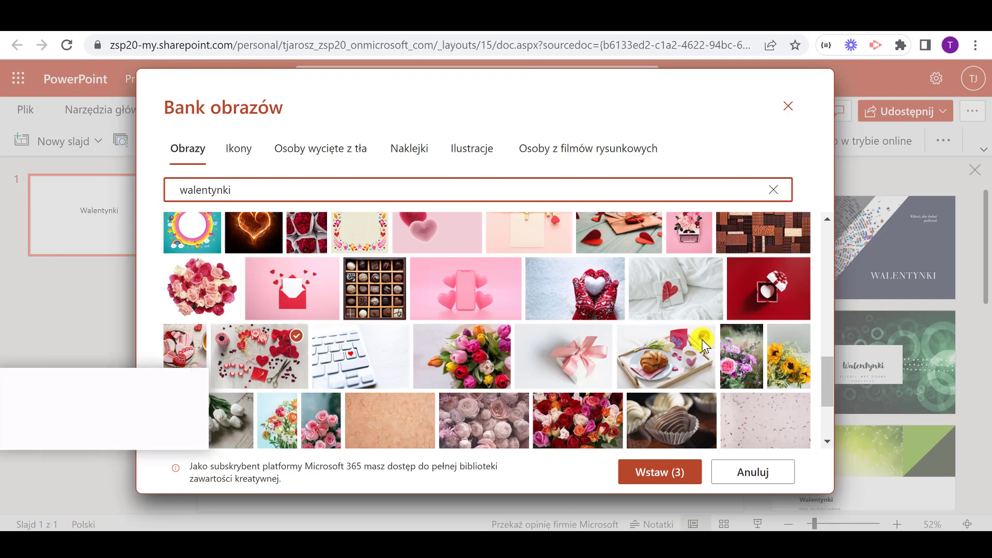
scroll(449, 286, "down", 2)
scroll(450, 286, "up", 1)
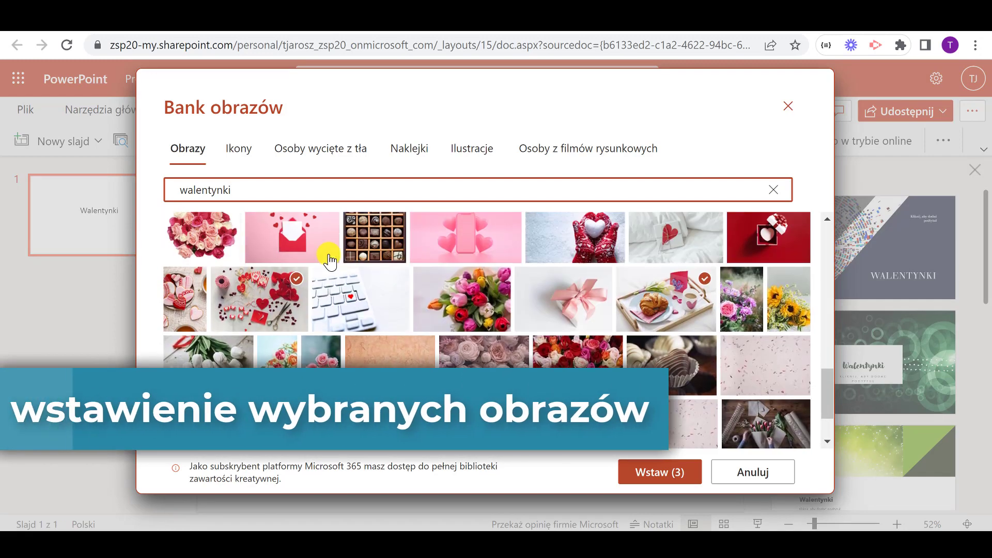
left_click(300, 282)
scroll(310, 311, "down", 1)
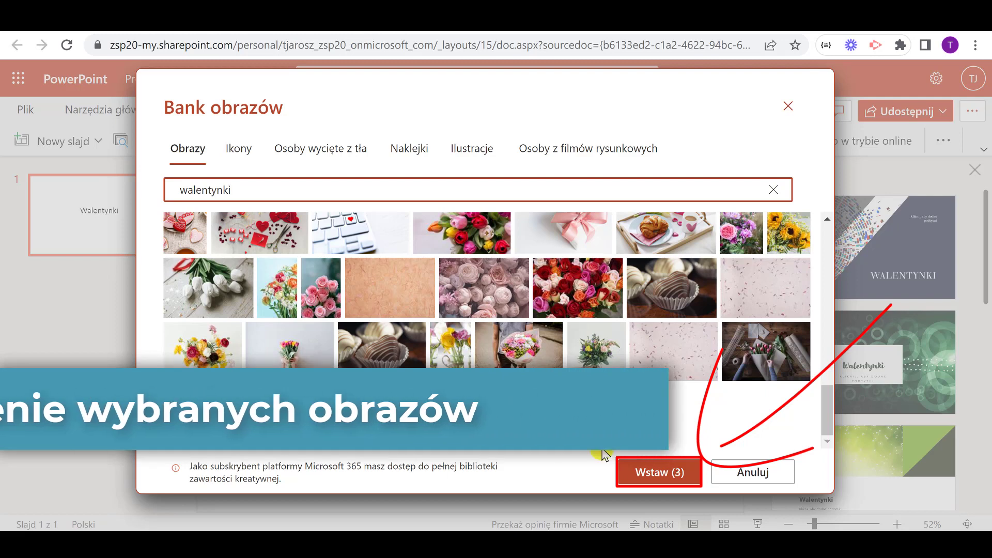
left_click(681, 472)
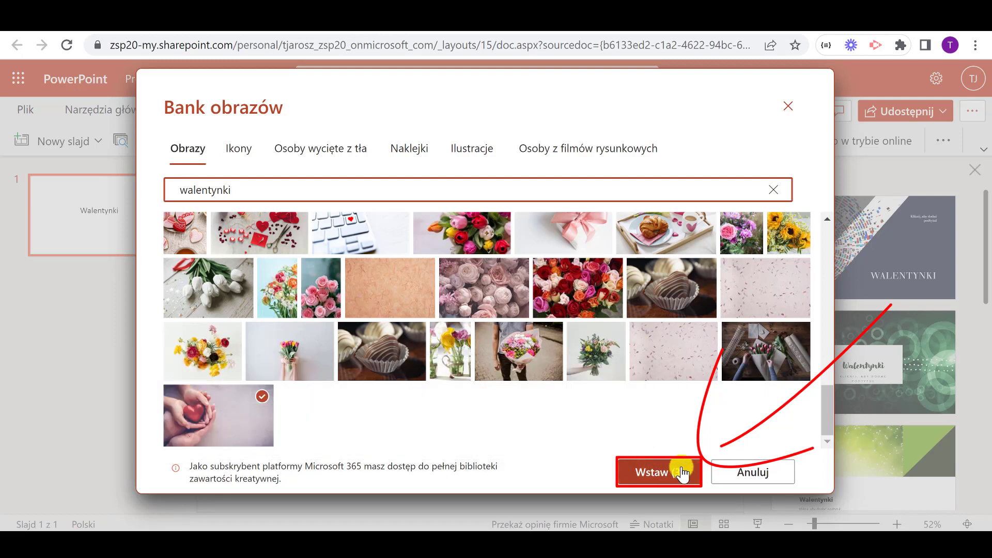
left_click(682, 472)
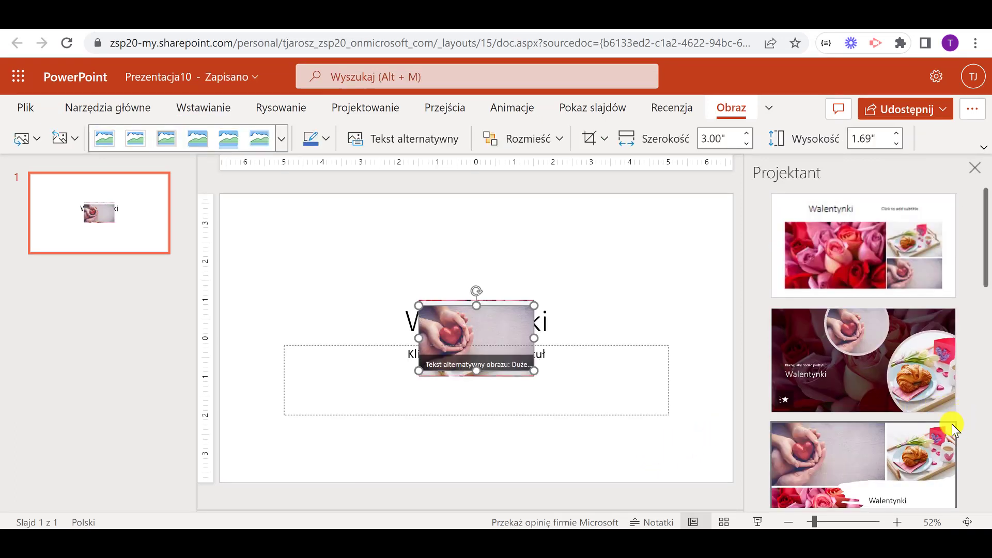
Step: Apply a three-photo Walentynki Designer idea to slide 1
scroll(952, 424, "down", 1)
scroll(953, 424, "down", 1)
scroll(953, 424, "down", 2)
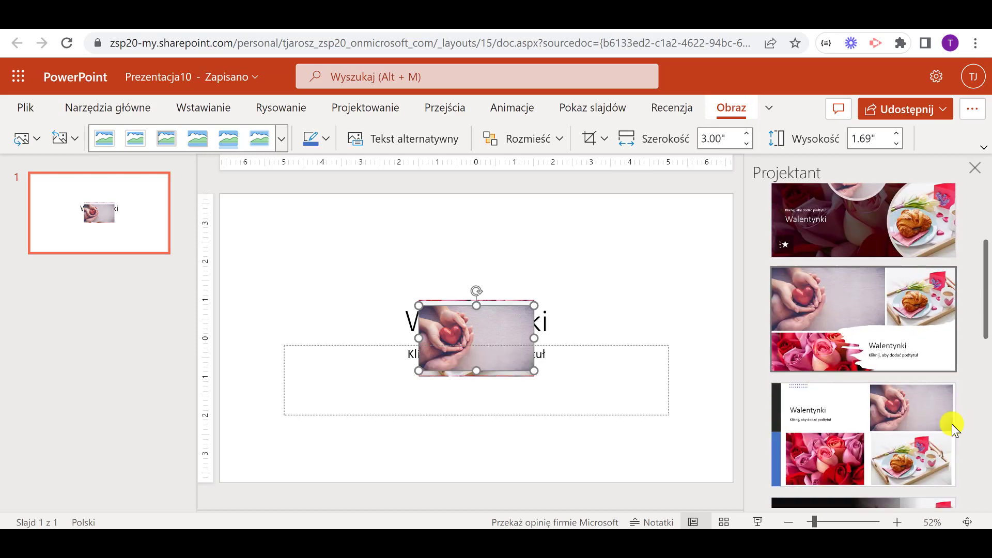
scroll(952, 424, "down", 2)
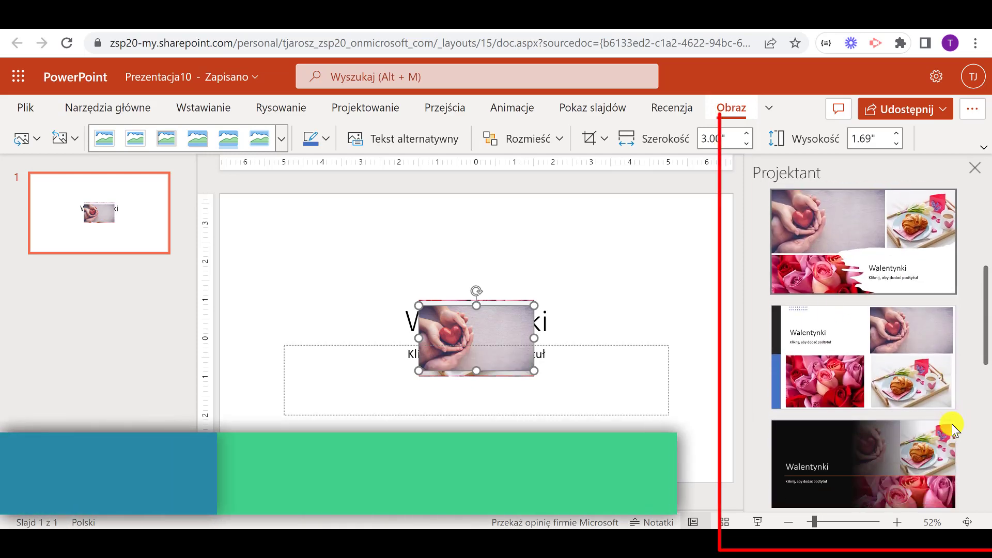
scroll(952, 424, "down", 2)
scroll(952, 424, "down", 2)
scroll(952, 424, "down", 2)
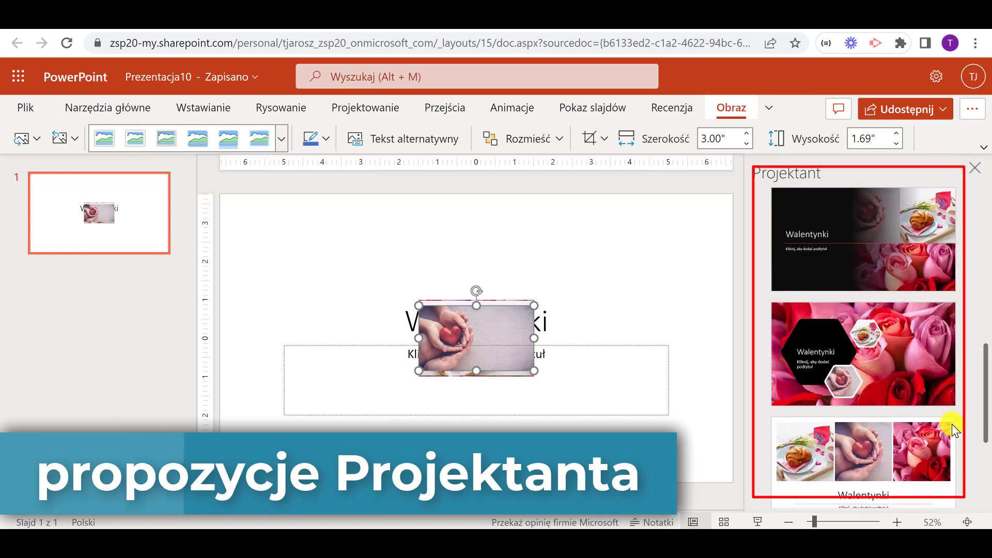
scroll(953, 424, "down", 2)
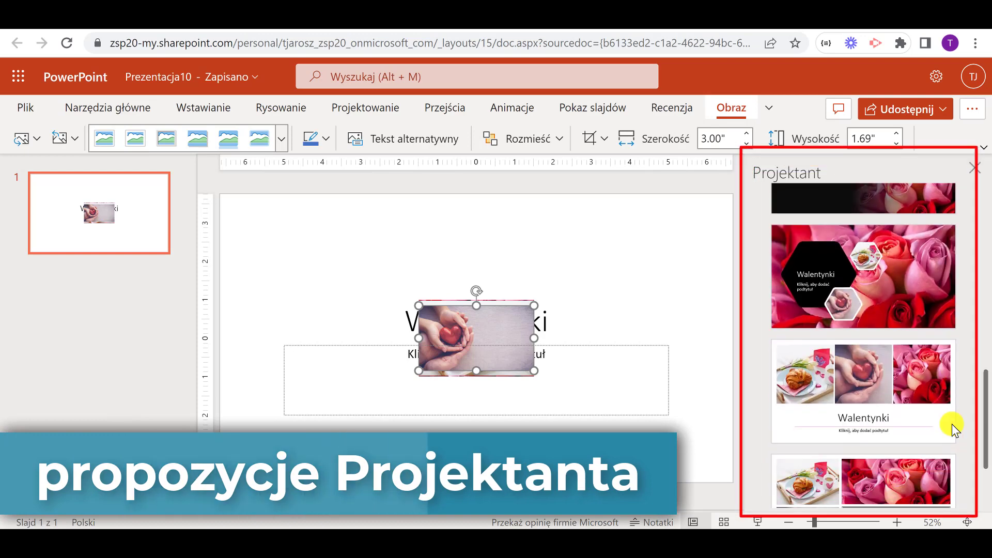
left_click(88, 124)
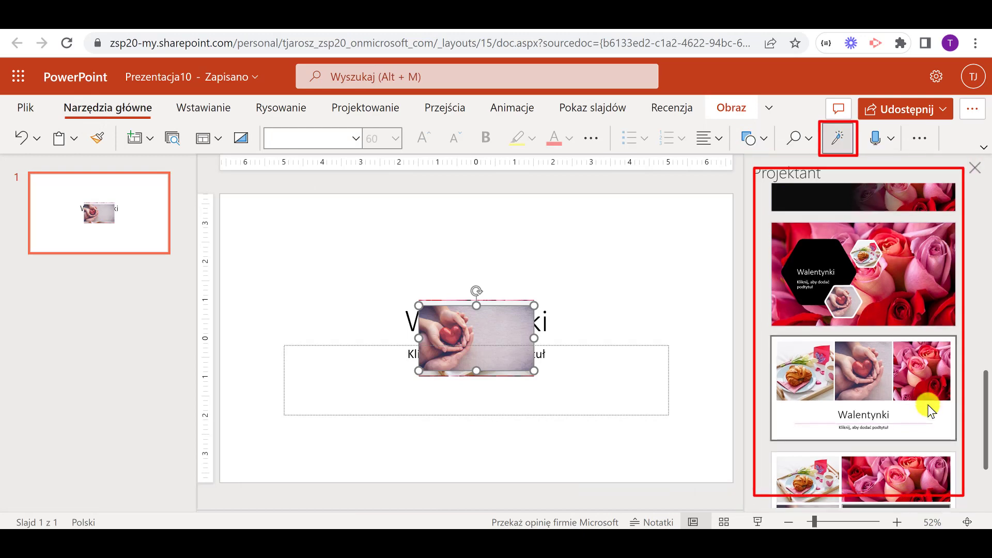
scroll(929, 405, "down", 2)
scroll(938, 288, "down", 1)
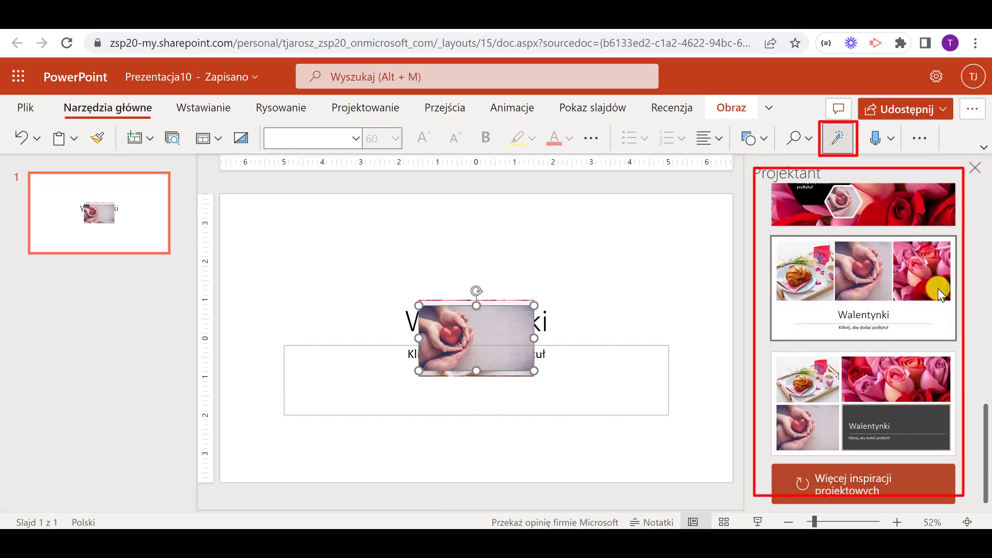
left_click(938, 289)
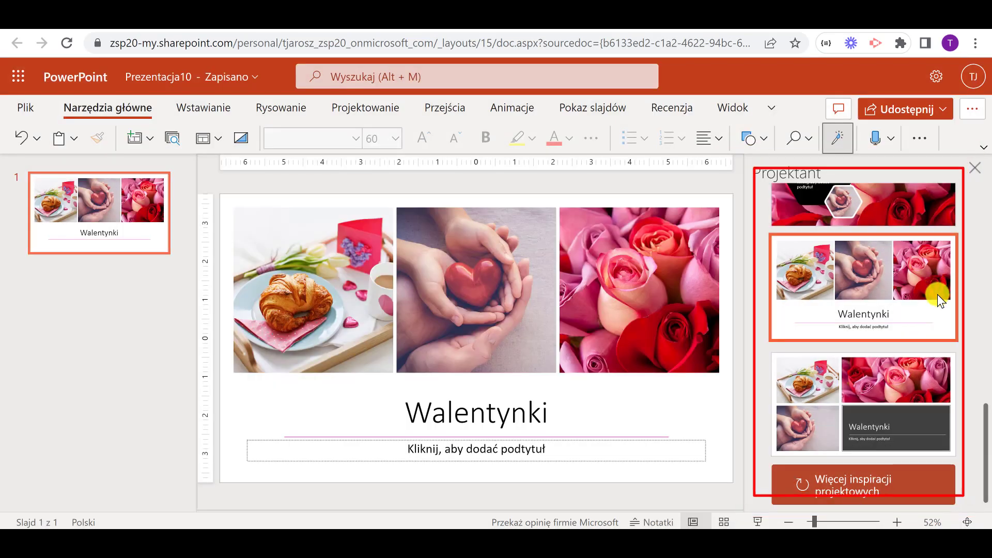
Step: Browse more Designer ideas and choose the rose-background layout with circular photos
left_click(914, 488)
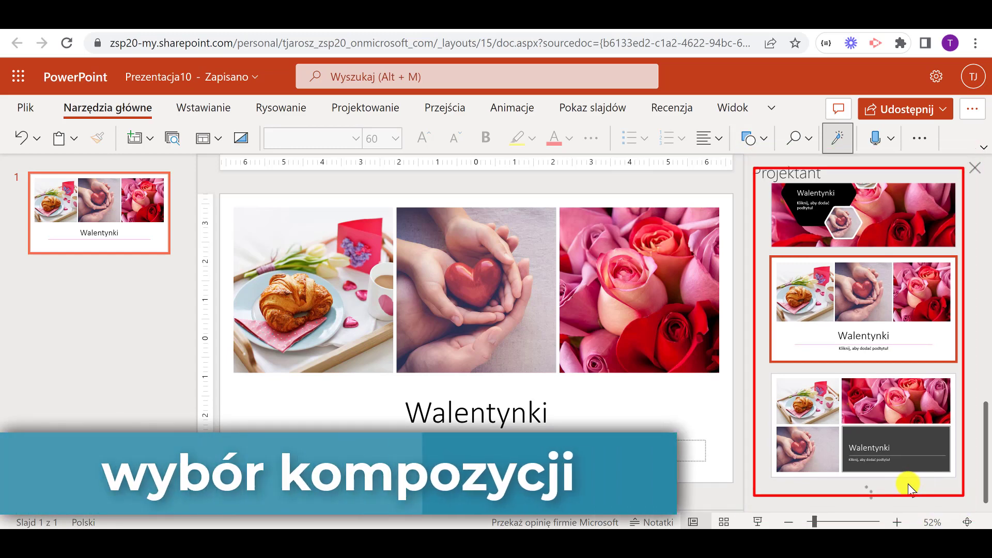
scroll(894, 478, "down", 2)
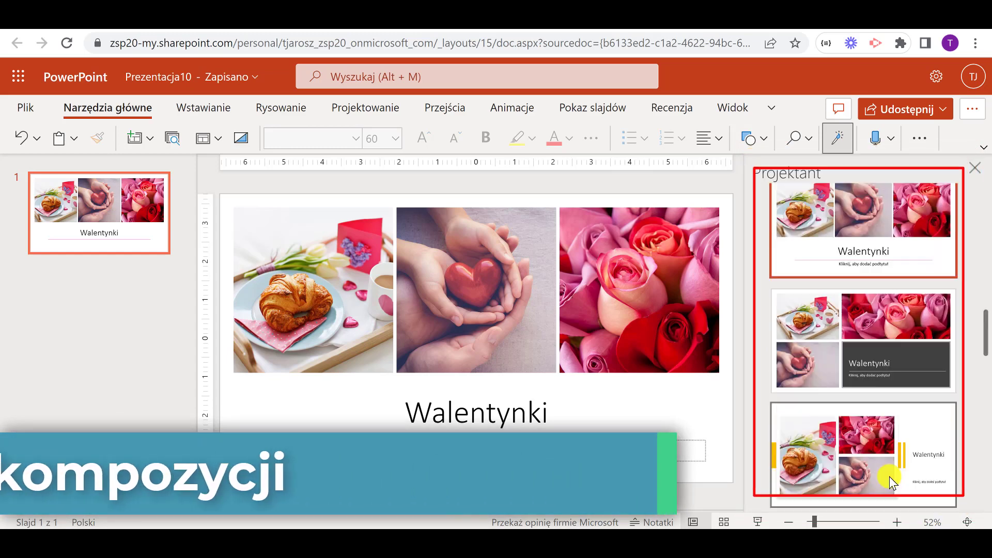
scroll(887, 475, "down", 2)
scroll(886, 475, "down", 1)
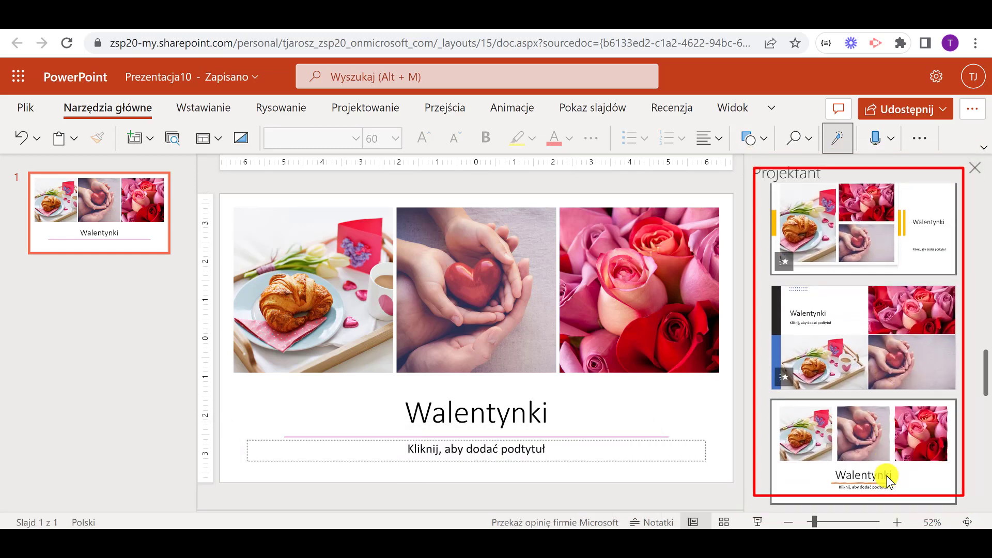
scroll(886, 476, "down", 2)
scroll(886, 476, "down", 2)
scroll(886, 476, "down", 2)
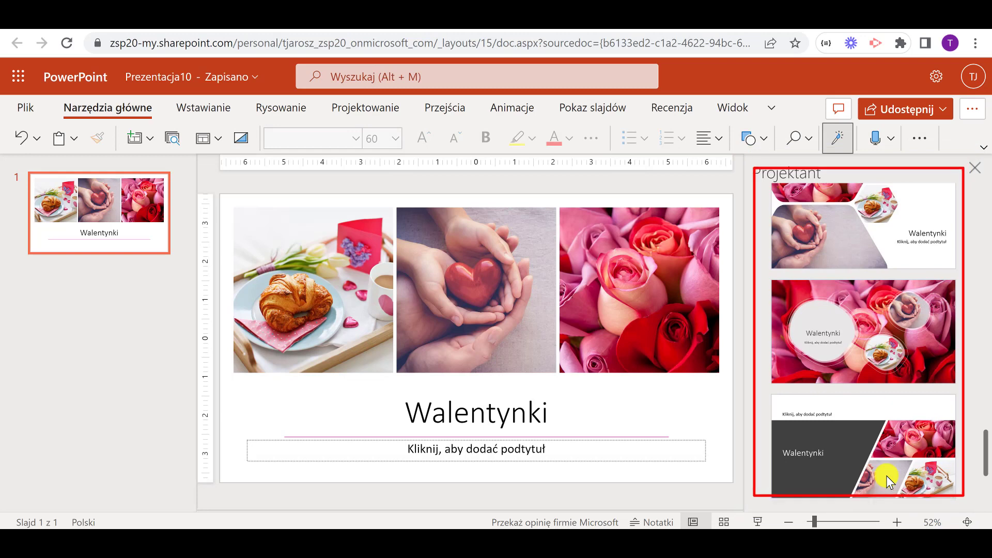
scroll(886, 476, "down", 3)
scroll(886, 476, "down", 1)
left_click(886, 475)
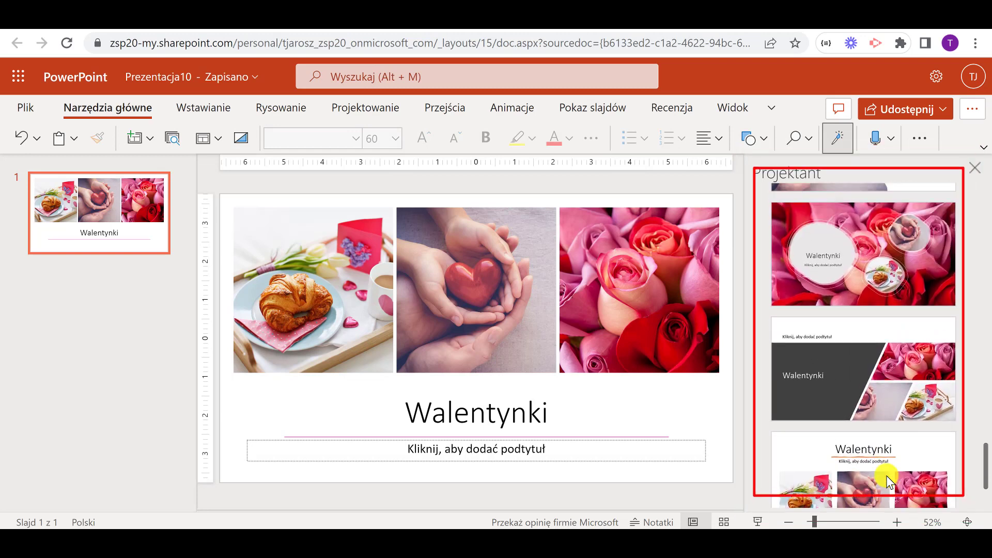
left_click(864, 234)
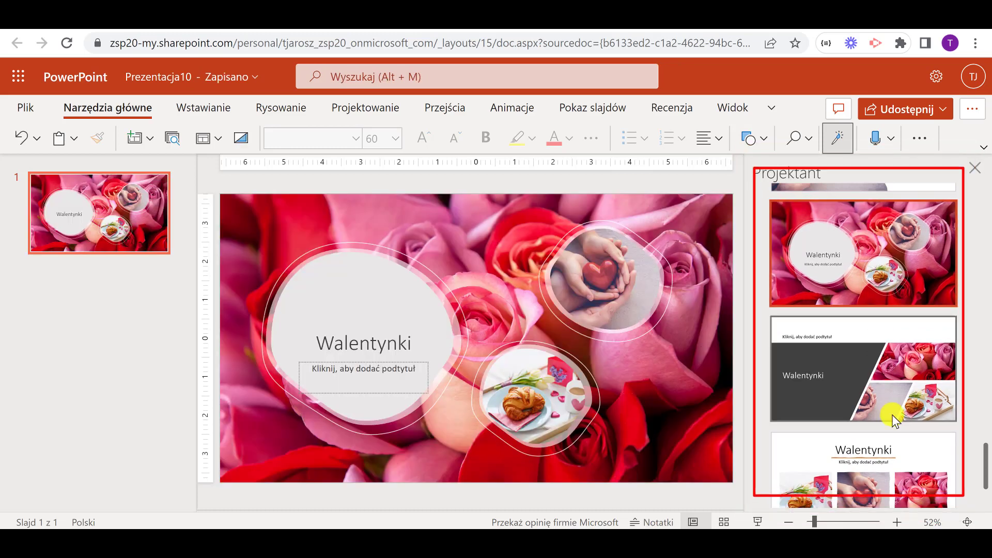
scroll(897, 434, "down", 1)
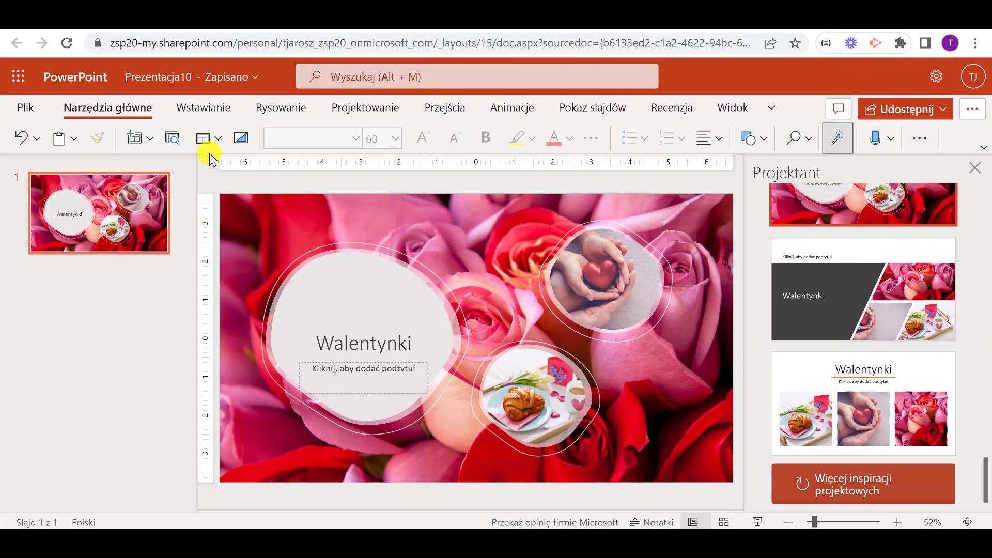
Step: Add a blank slide 2 and search stock images for 'walentynki'
left_click(154, 140)
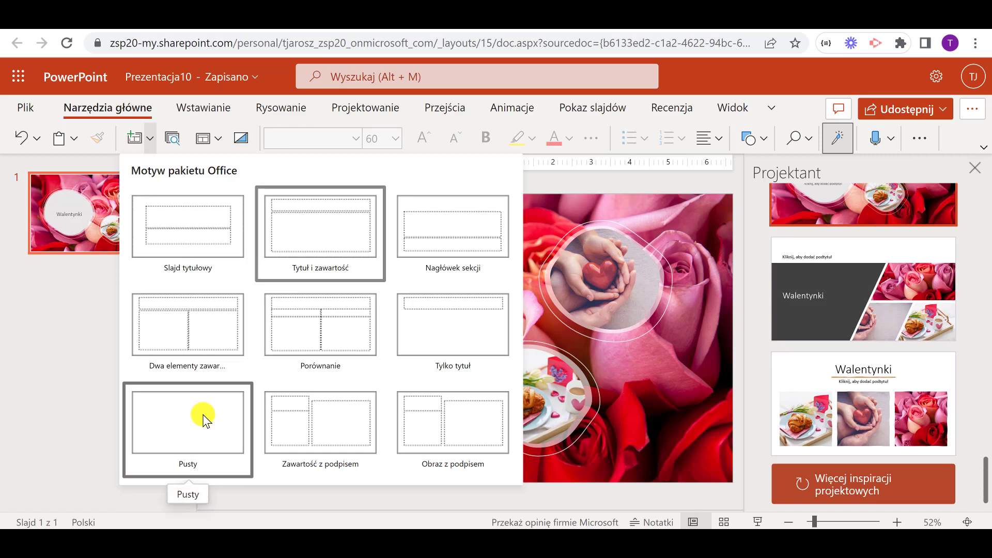
left_click(205, 420)
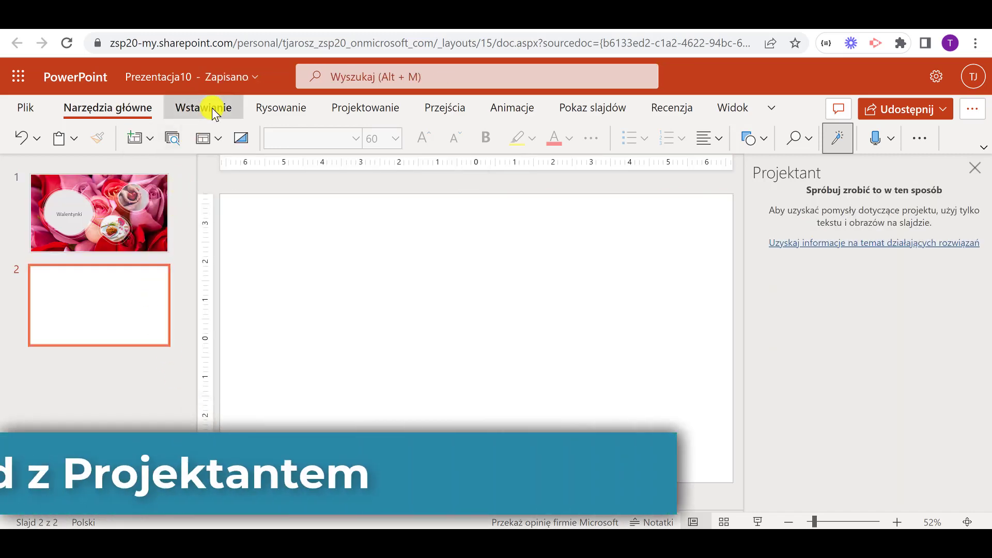
left_click(215, 113)
left_click(241, 148)
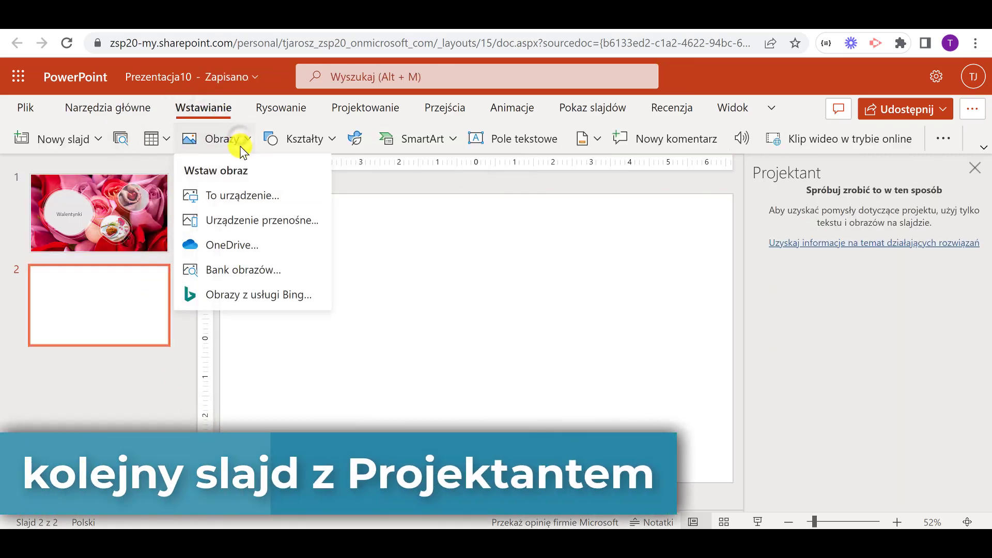
left_click(298, 269)
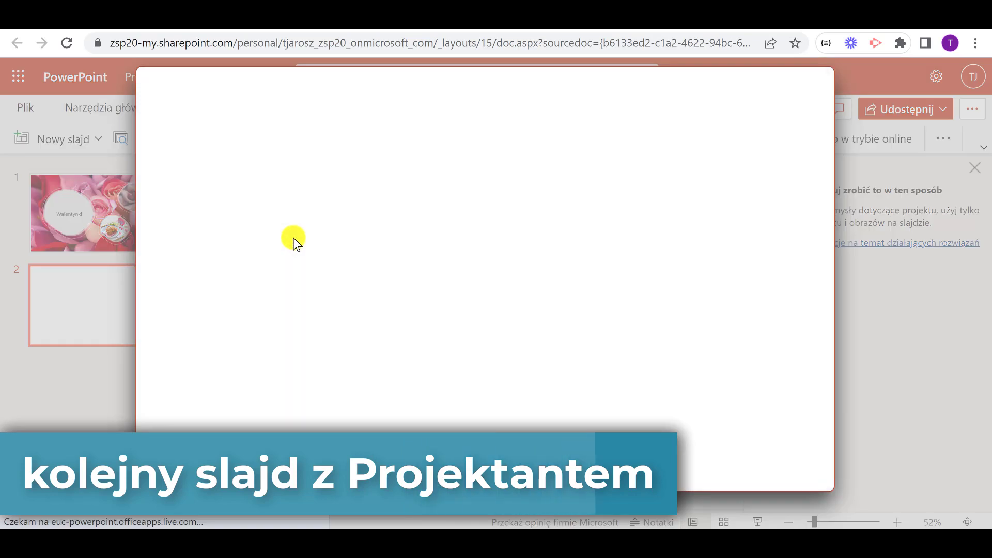
type("walentynki")
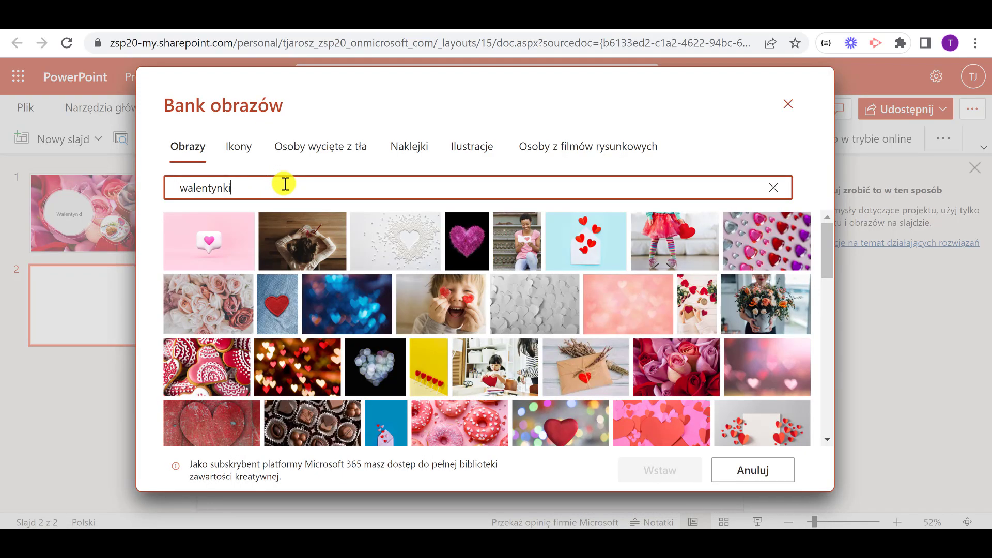
Step: Select six Valentine photos, including heart toast, red gift box, dog and heart cookie, and insert them
left_click(470, 292)
scroll(470, 297, "down", 1)
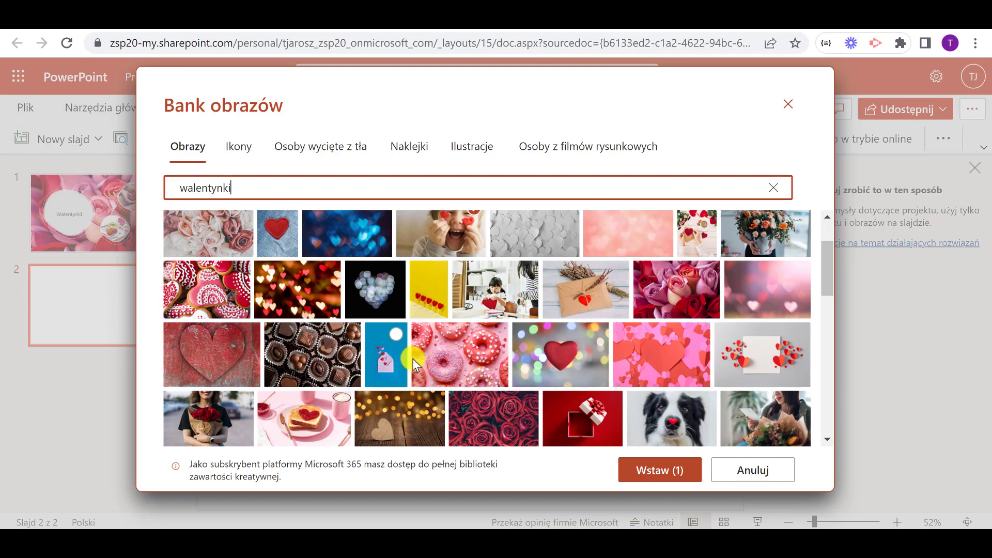
scroll(602, 389, "down", 1)
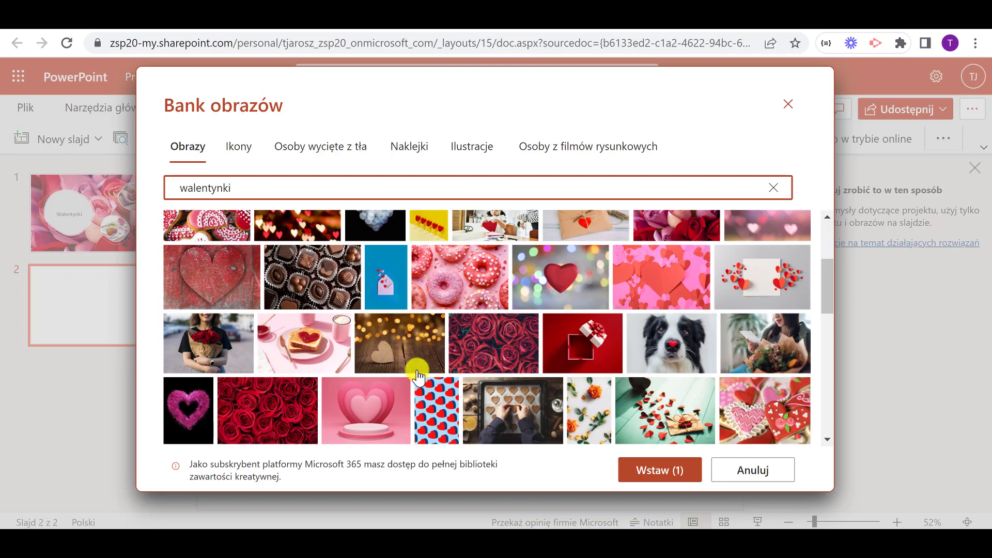
left_click(336, 327)
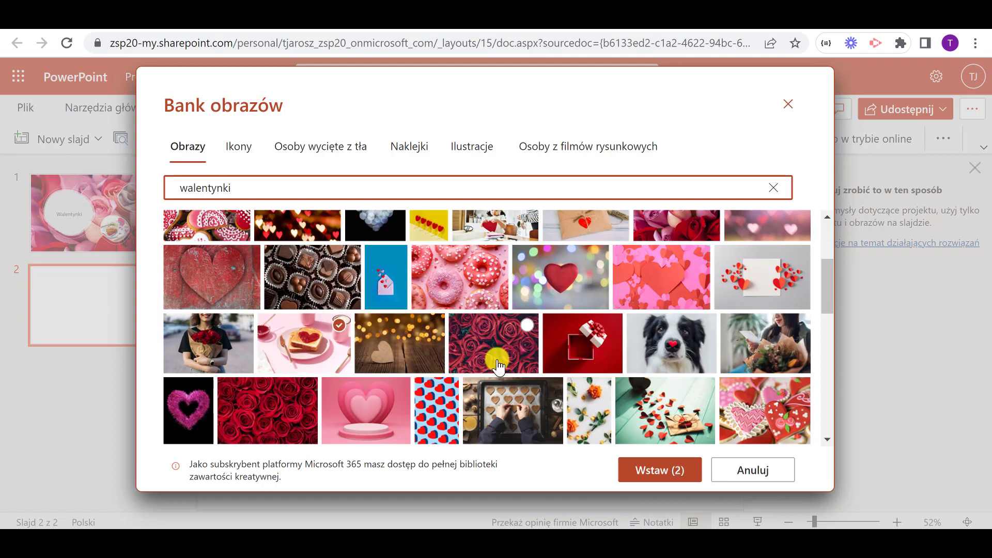
scroll(543, 354, "down", 1)
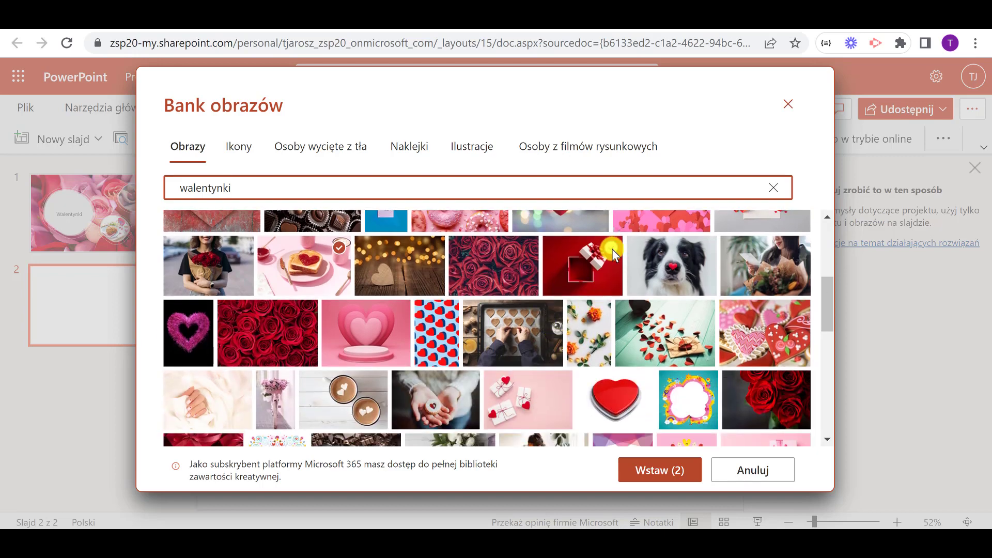
left_click(612, 250)
left_click(705, 251)
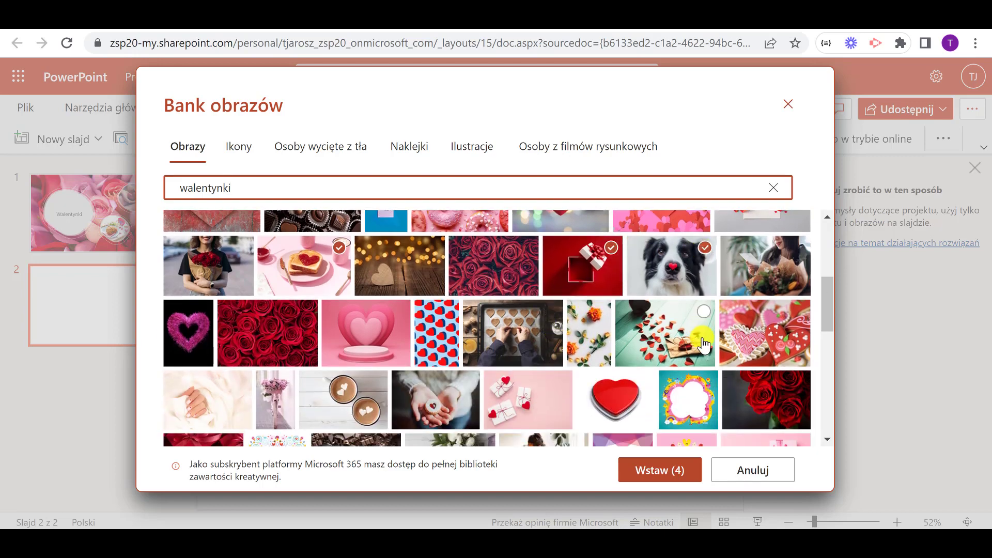
scroll(711, 356, "down", 1)
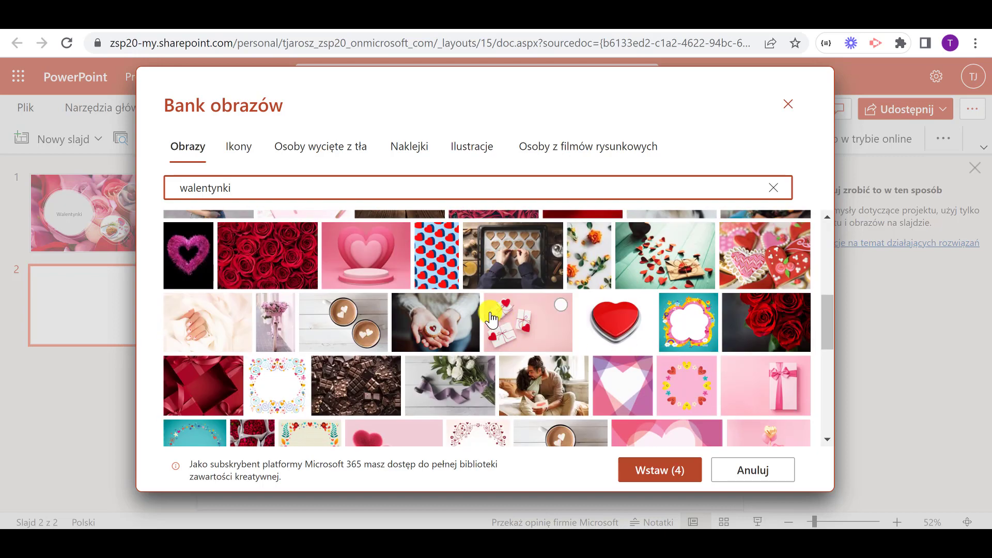
left_click(471, 305)
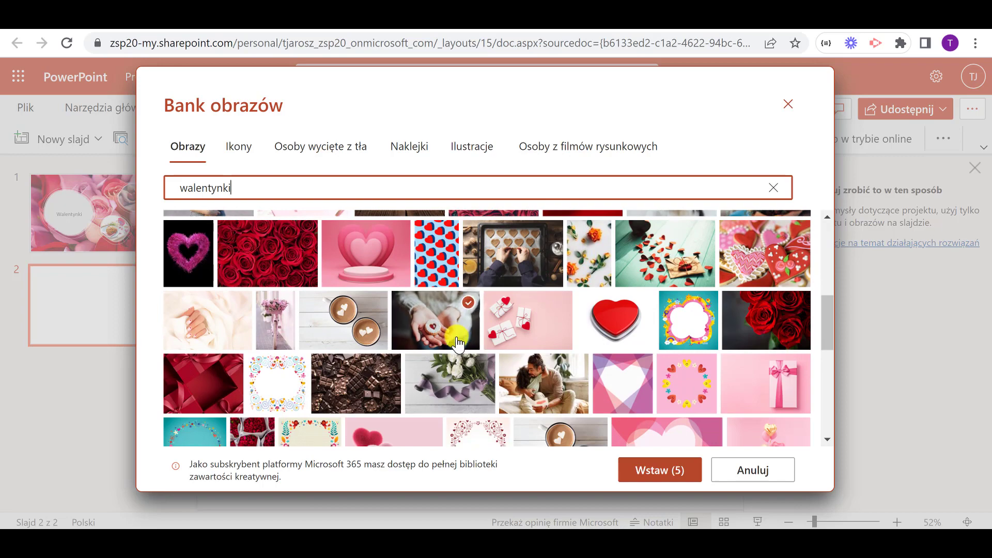
scroll(455, 336, "down", 1)
scroll(454, 338, "down", 1)
scroll(455, 343, "down", 1)
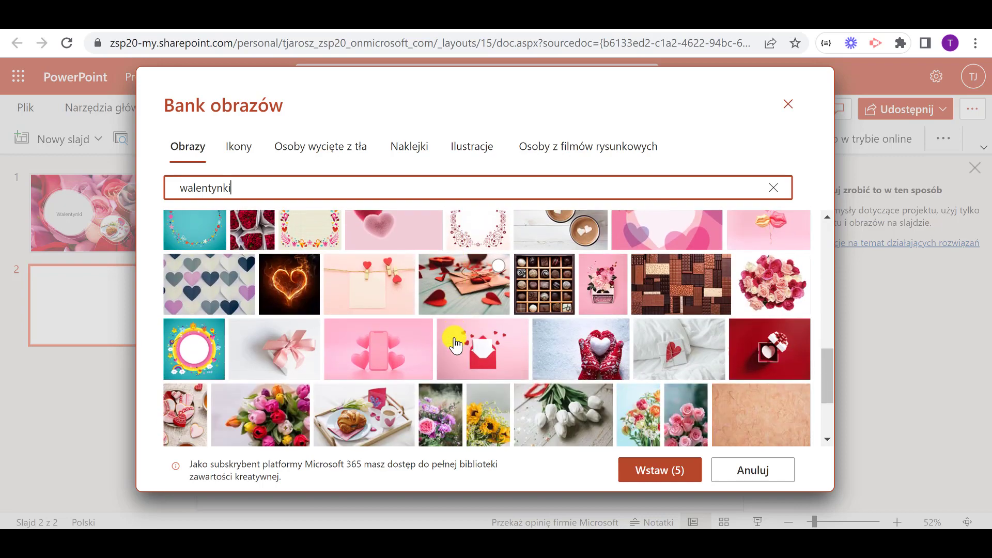
scroll(455, 345, "down", 1)
scroll(455, 344, "down", 1)
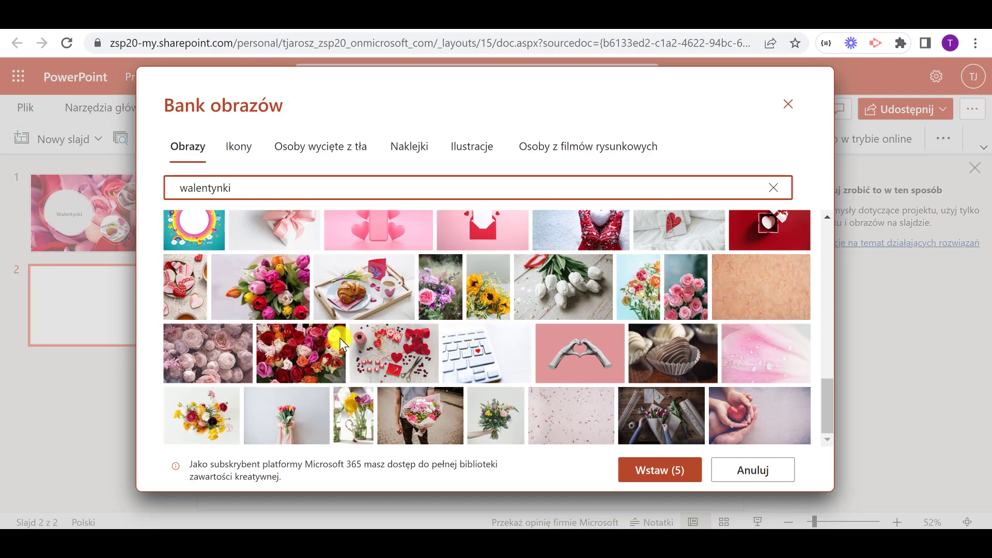
left_click(662, 471)
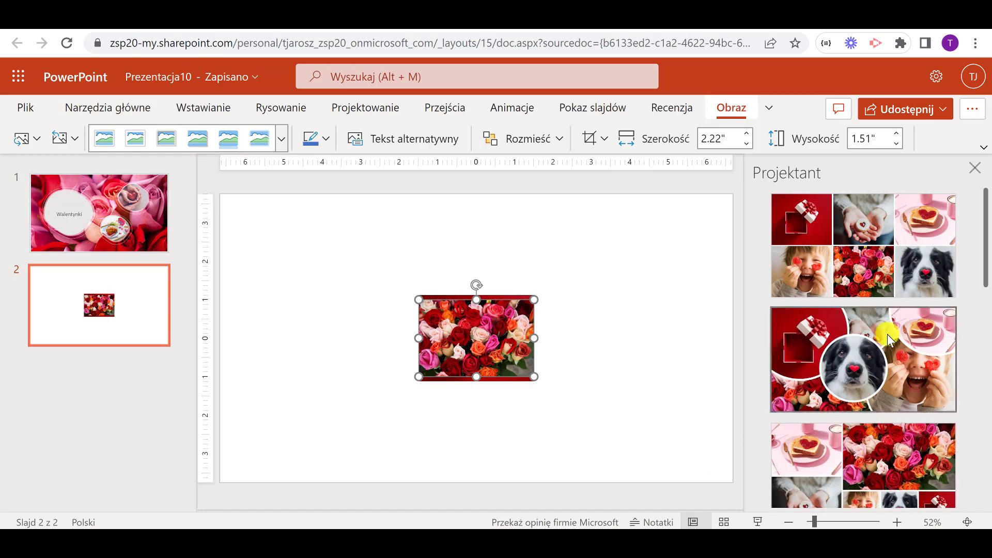
Step: Try the six-photo grid idea, then apply the circle collage with the dog centred
left_click(860, 255)
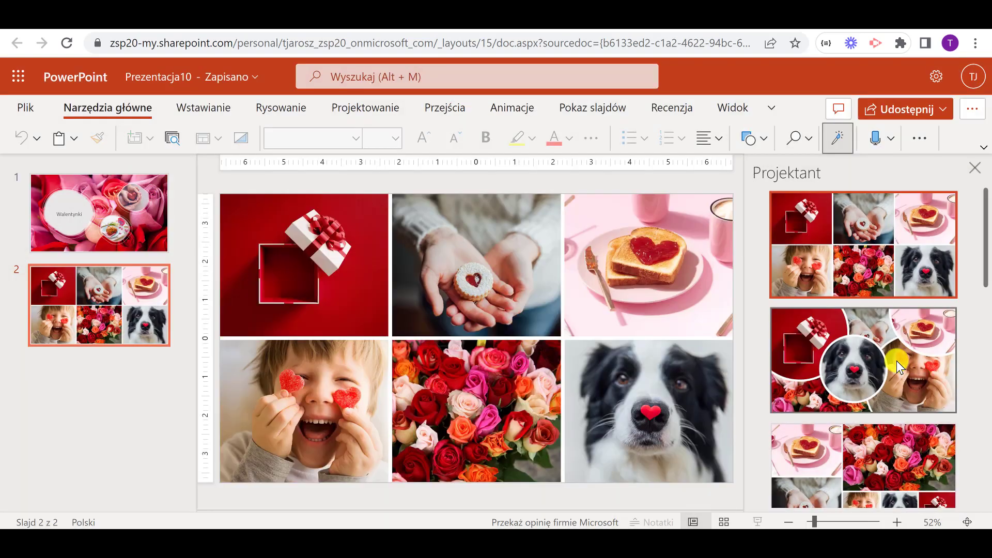
left_click(897, 361)
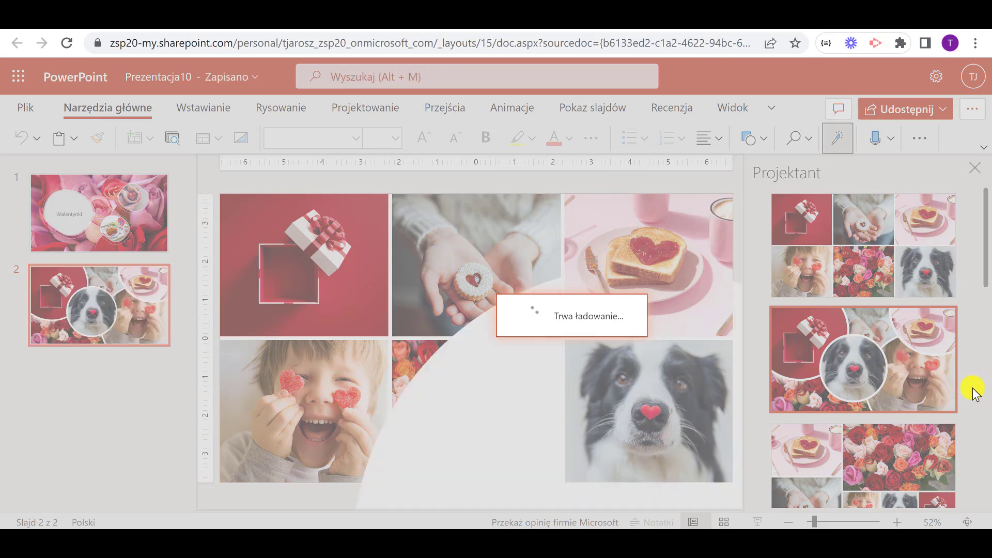
scroll(968, 401, "down", 3)
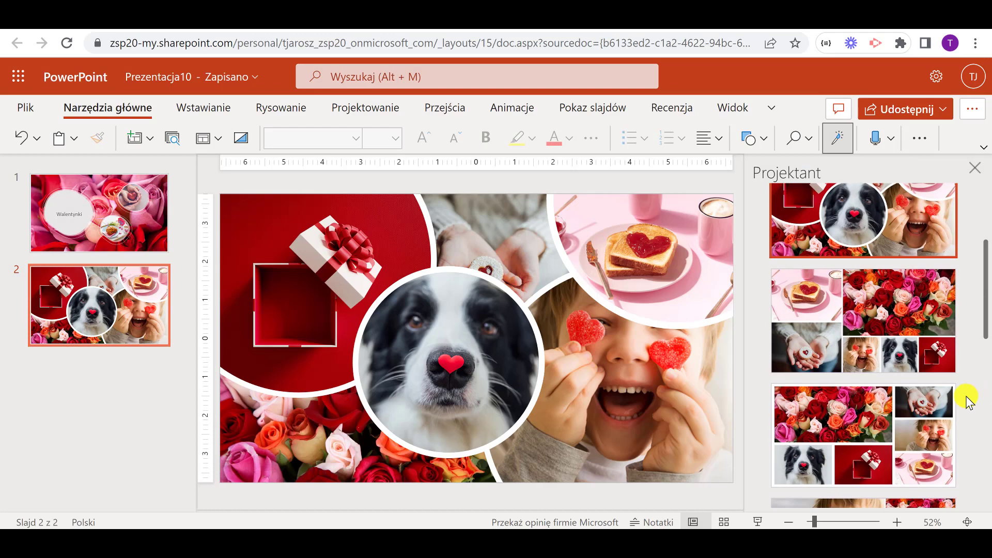
scroll(969, 401, "down", 4)
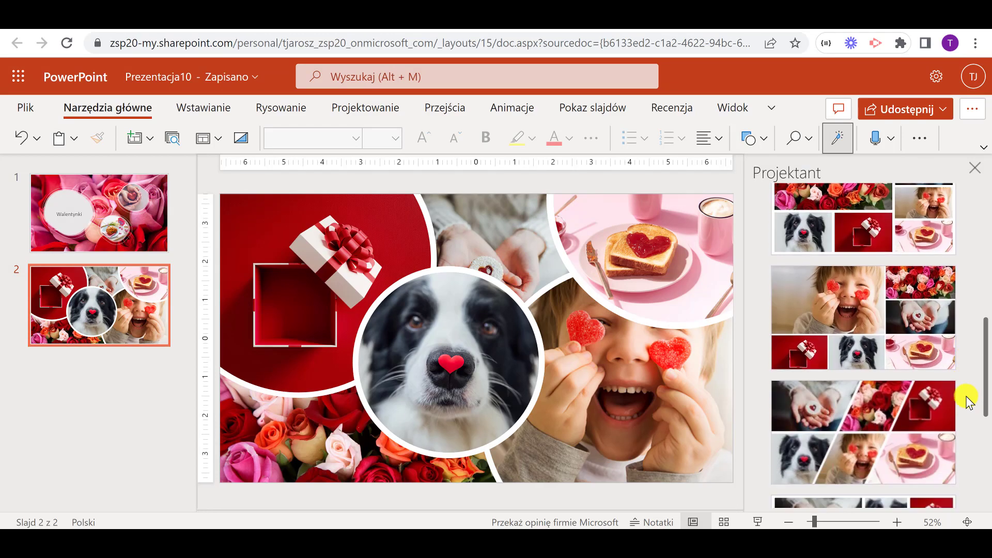
scroll(968, 401, "down", 5)
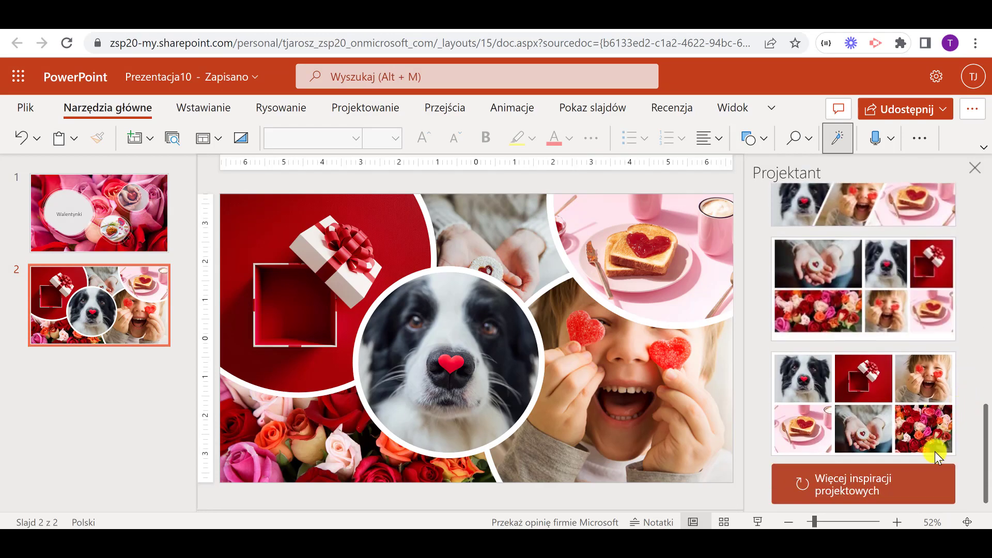
Step: Load two more batches of Designer layout ideas for slide 2
left_click(923, 488)
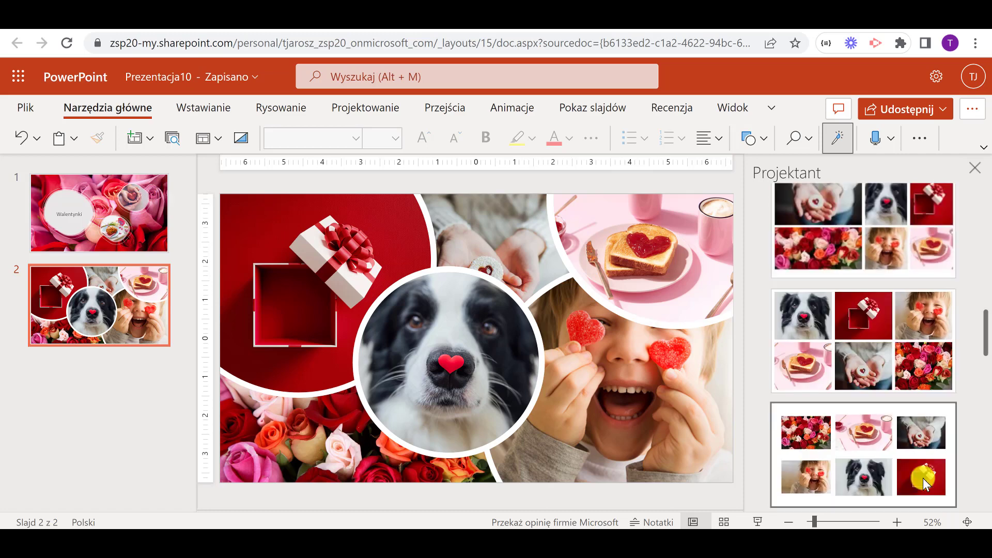
scroll(923, 479, "down", 2)
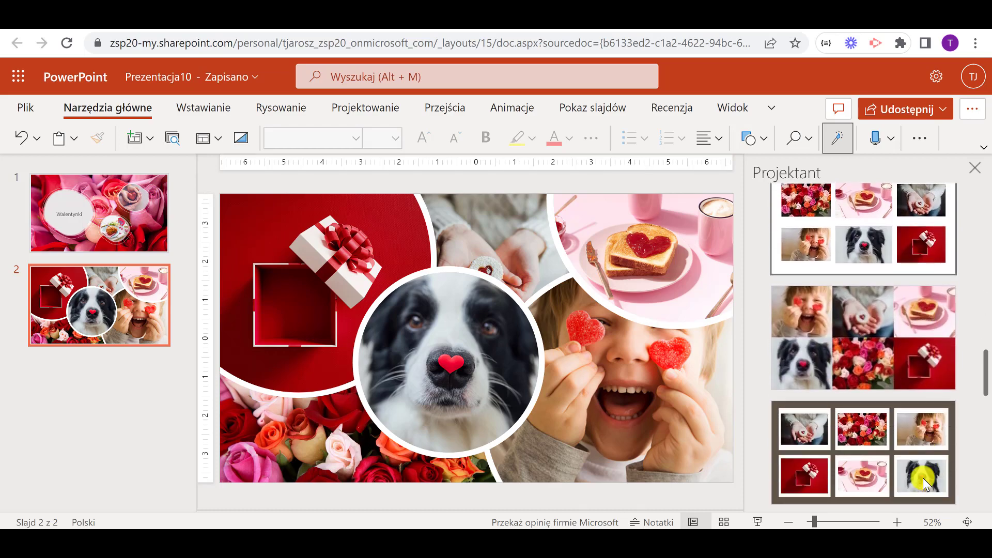
scroll(923, 478, "down", 3)
scroll(924, 478, "down", 2)
scroll(923, 478, "down", 2)
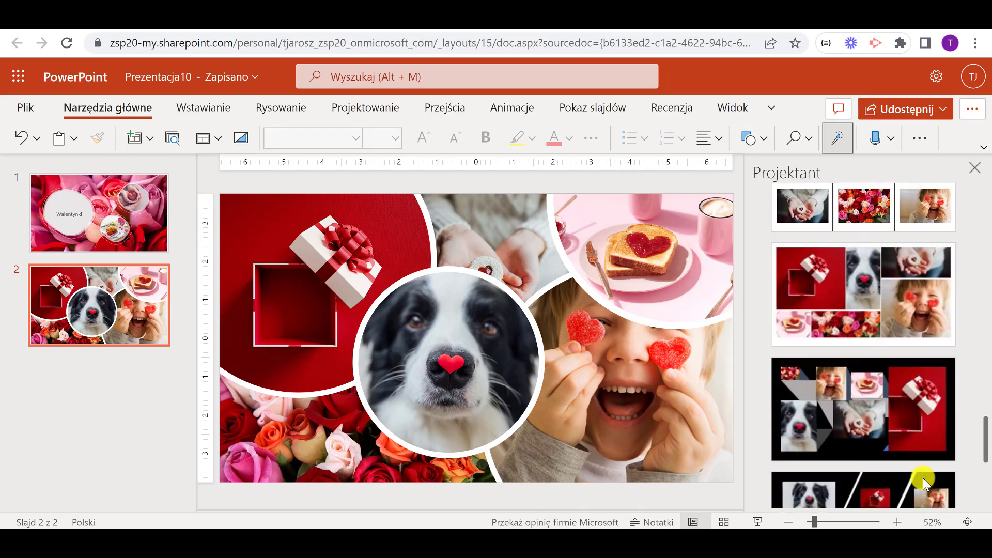
scroll(923, 478, "down", 2)
left_click(923, 481)
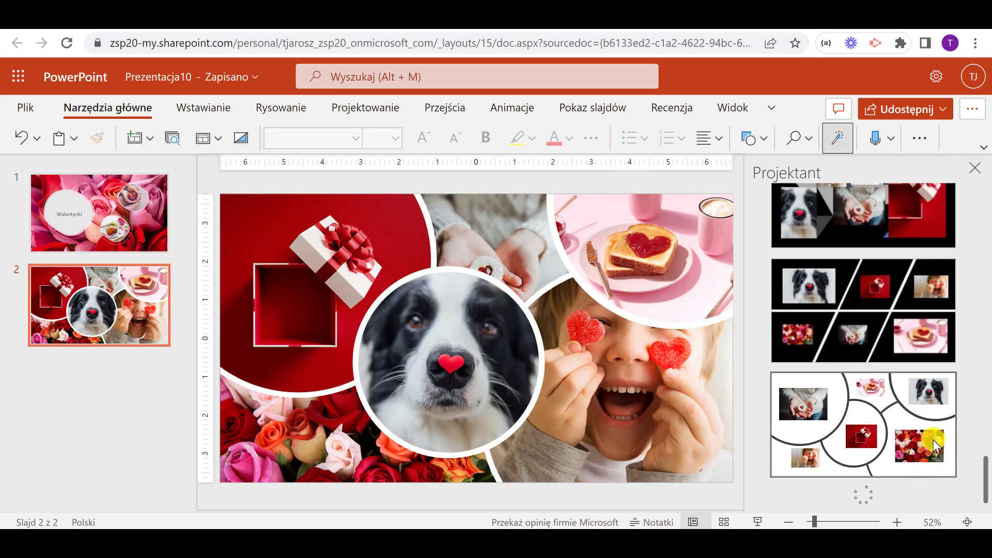
scroll(932, 440, "down", 2)
scroll(932, 440, "down", 1)
scroll(933, 439, "down", 2)
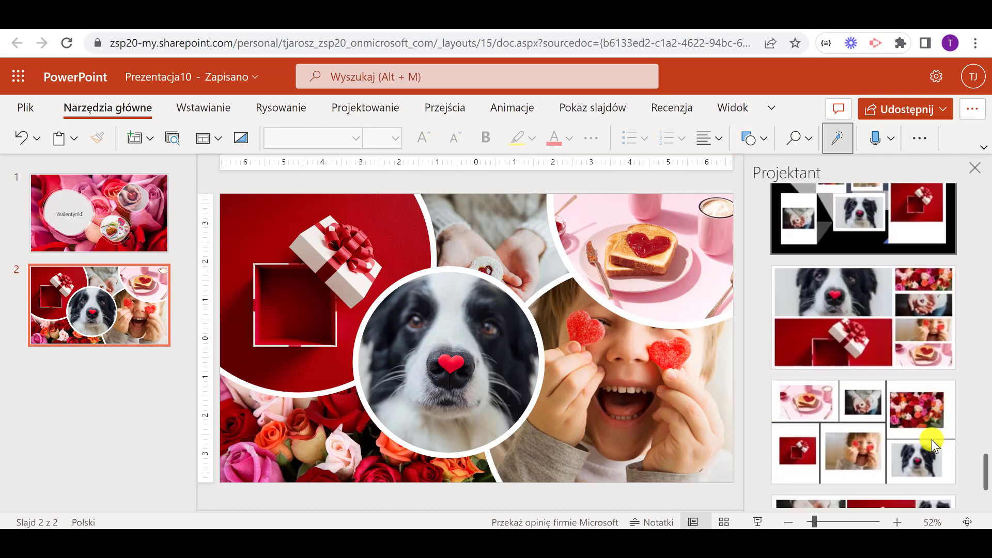
scroll(933, 439, "down", 2)
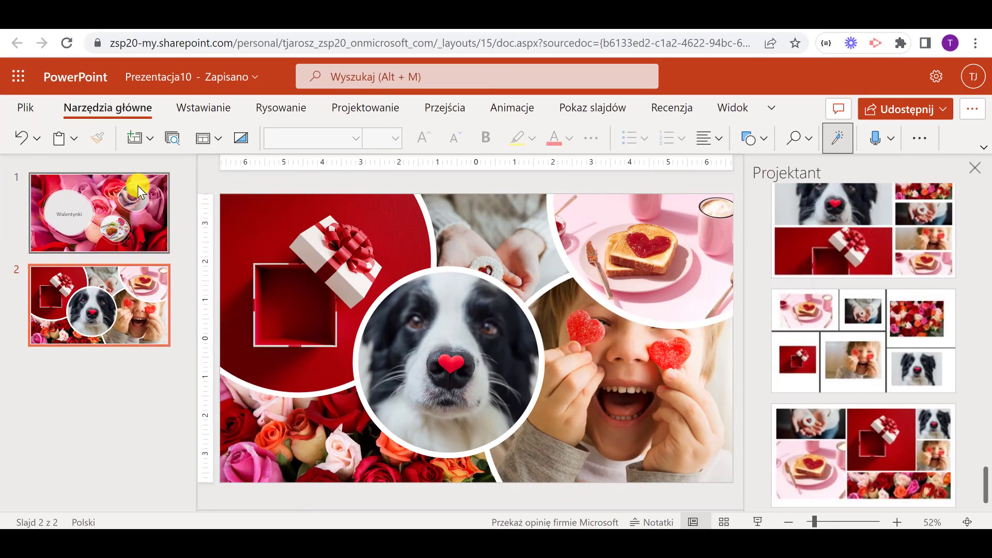
Step: Add a blank slide 3 and search the icon library for 'walentynki'
left_click(149, 139)
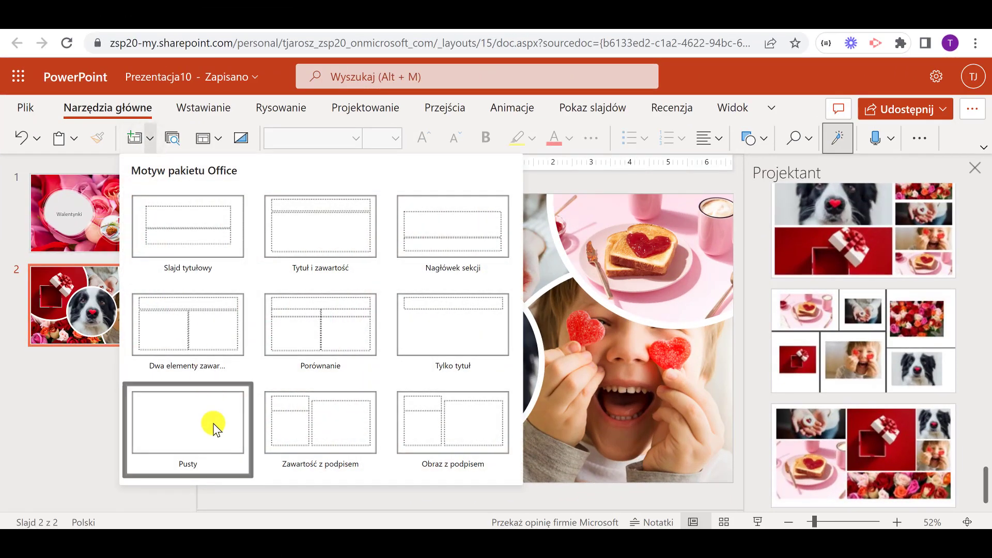
left_click(213, 428)
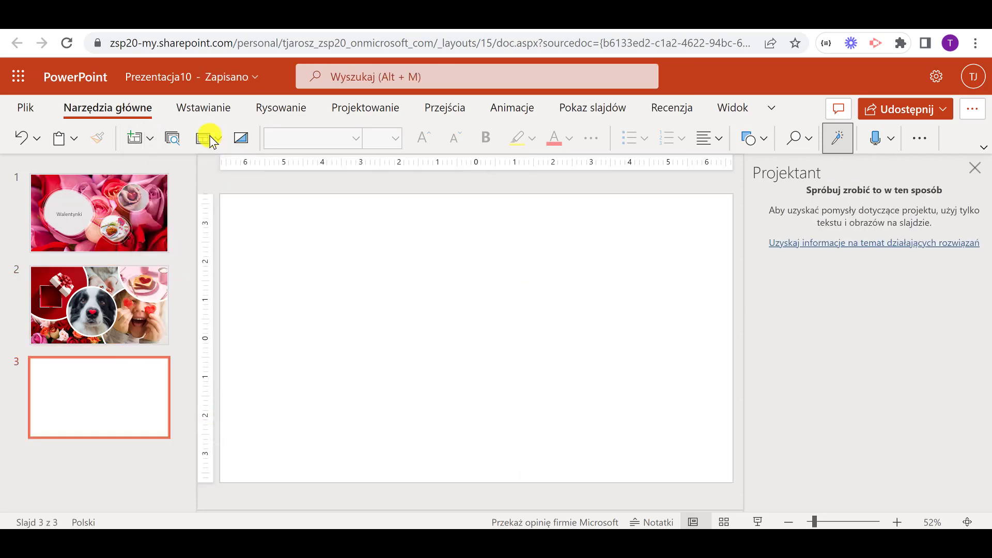
left_click(206, 109)
left_click(242, 143)
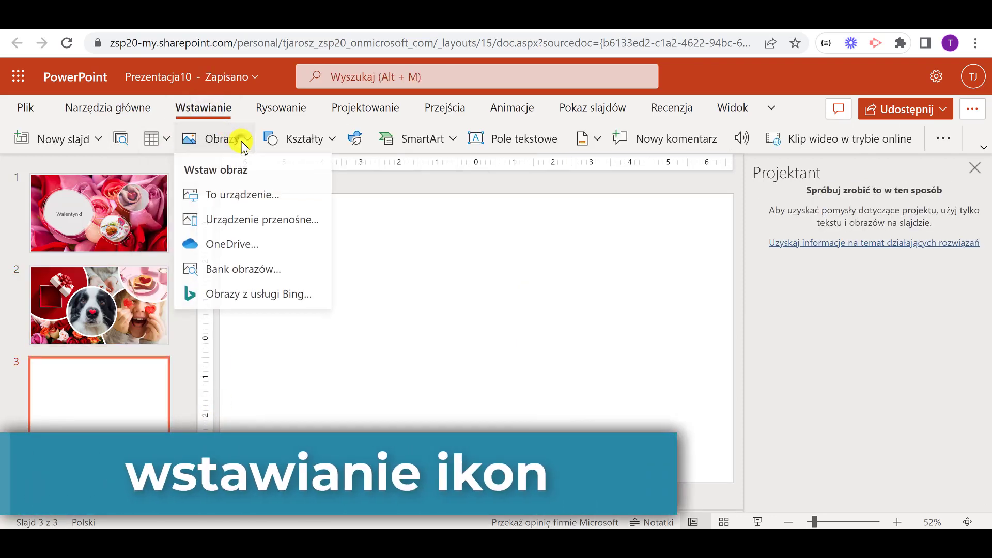
left_click(272, 271)
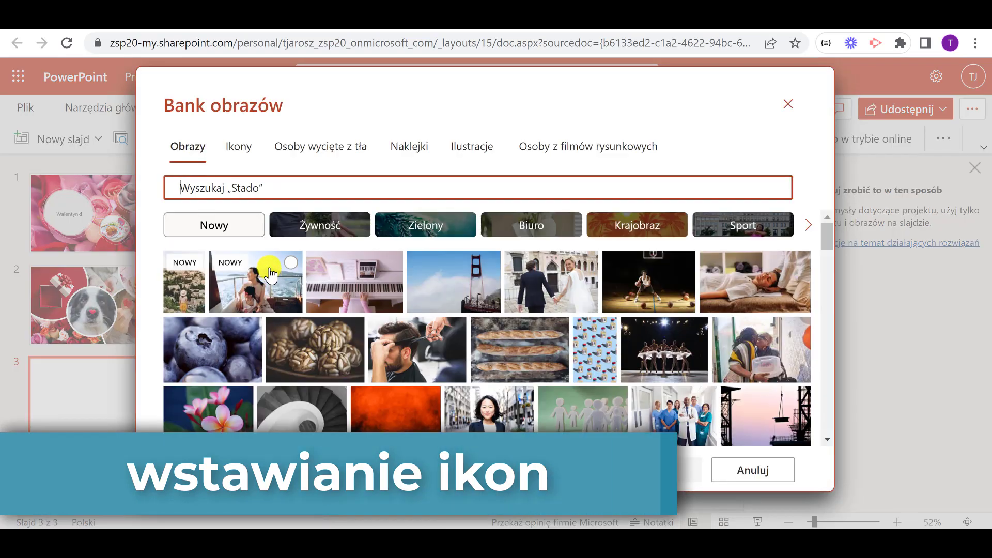
left_click(238, 148)
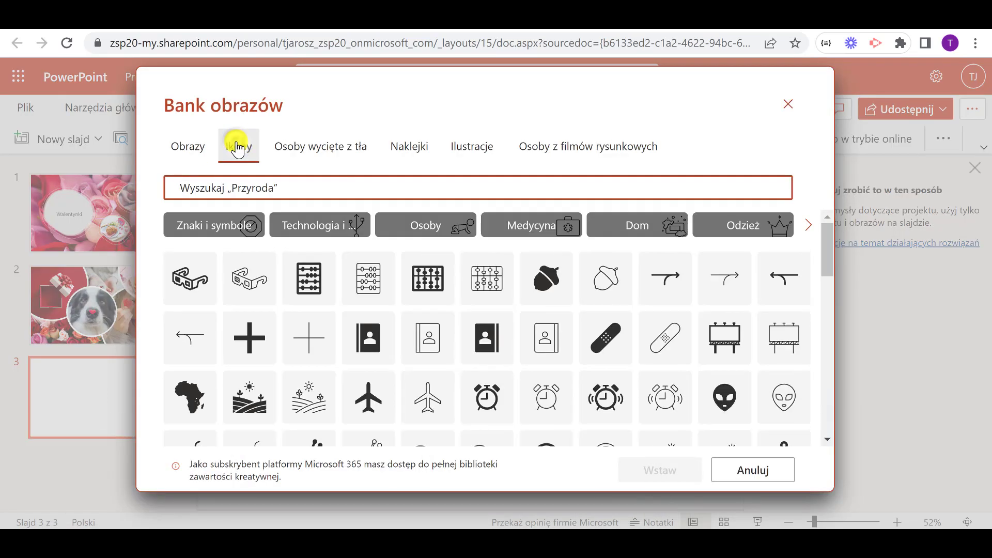
type("walentynki")
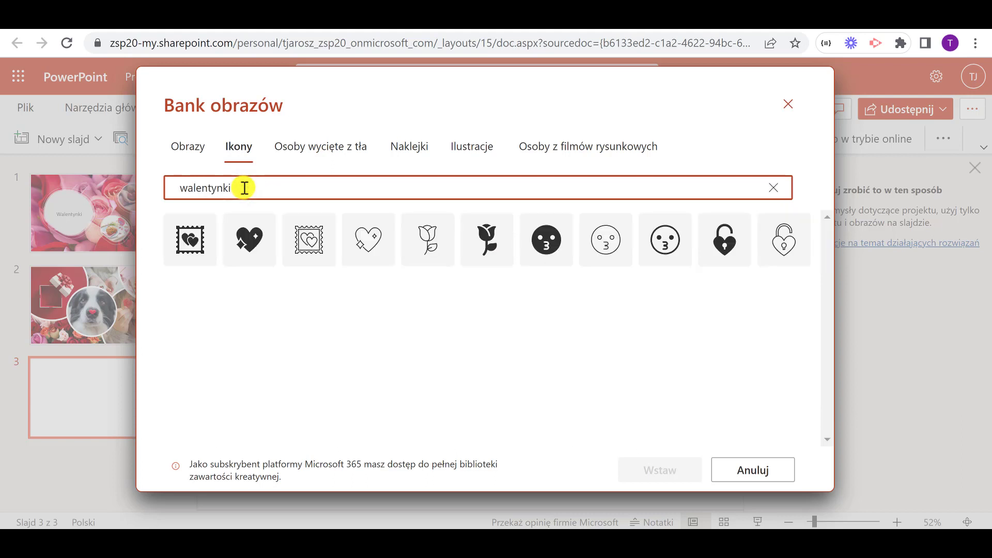
Step: Select Valentine icons such as framed hearts, sparkling heart, rose, kissing face and padlock, and insert them
left_click(205, 224)
left_click(251, 230)
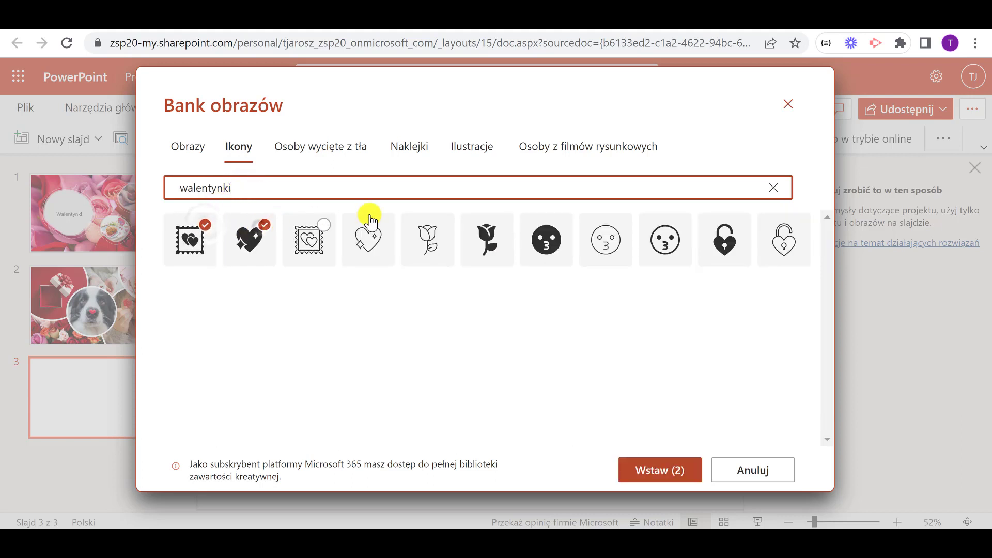
left_click(493, 230)
left_click(556, 230)
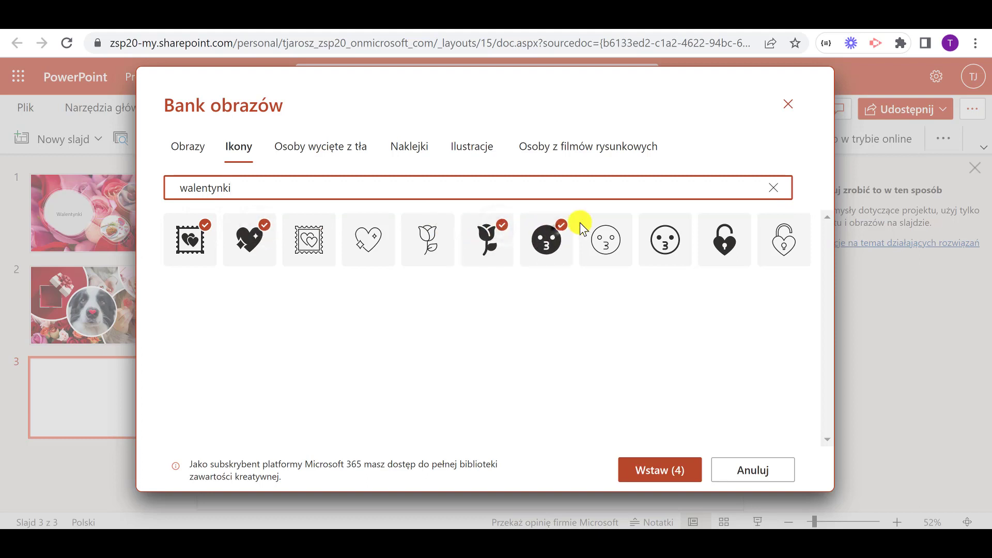
left_click(727, 238)
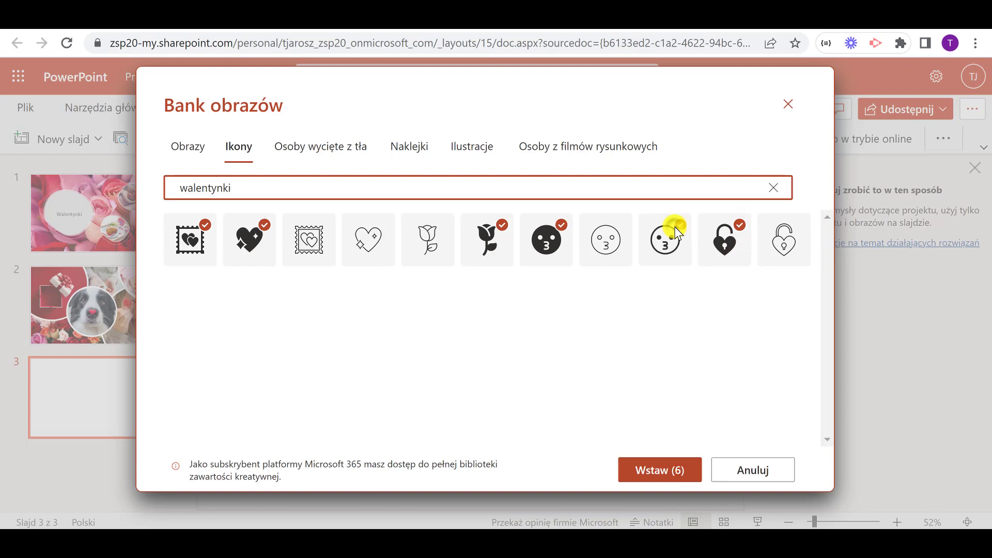
left_click(660, 470)
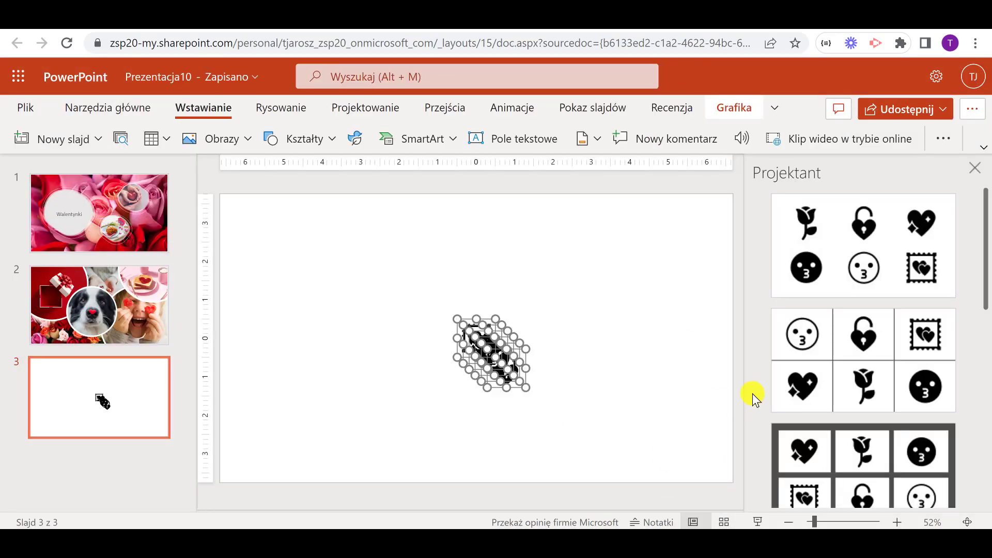
Step: Colour all six Valentine icons on slide 3 red
scroll(845, 390, "down", 2)
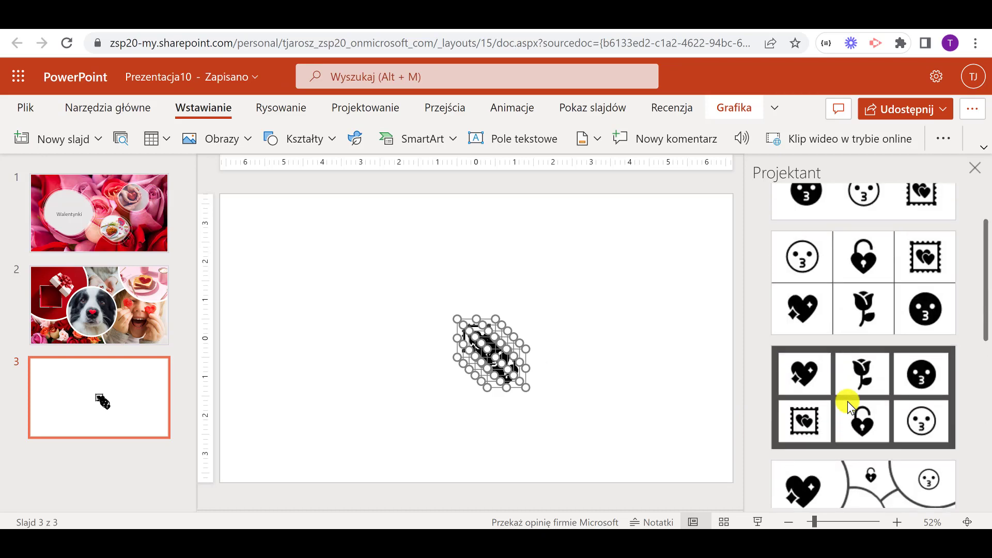
left_click(734, 106)
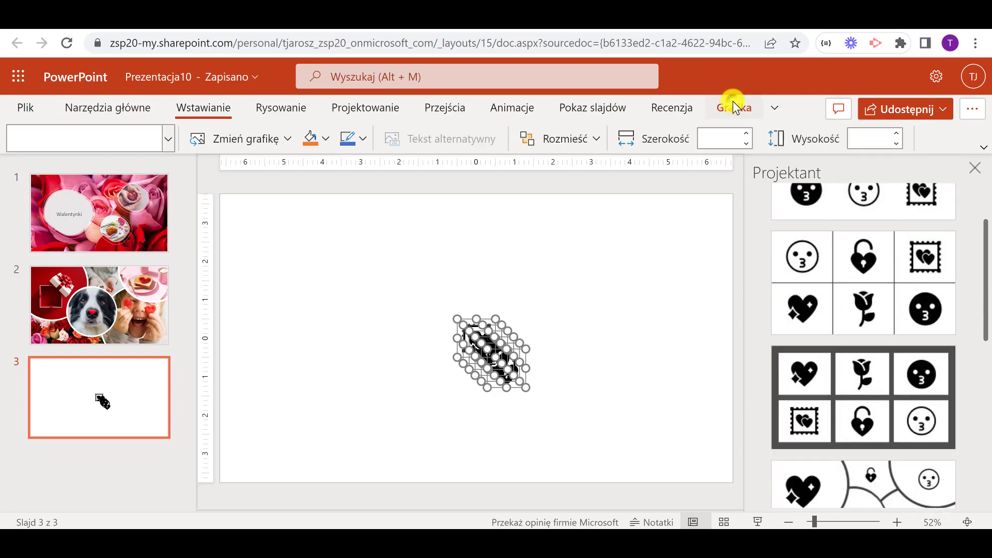
left_click(328, 140)
left_click(332, 372)
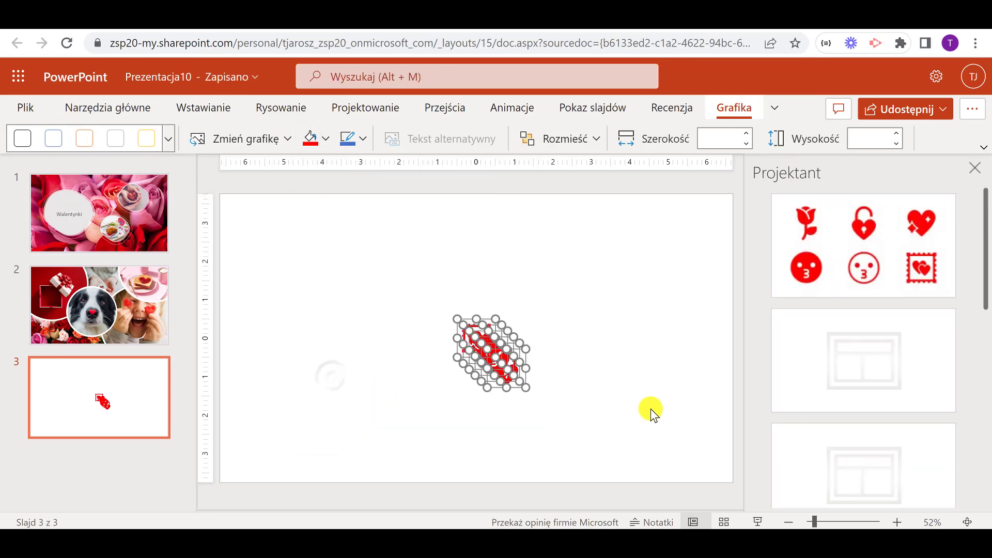
Step: Apply the dark-framed white-tile Designer layout to slide 3
scroll(910, 425, "down", 5)
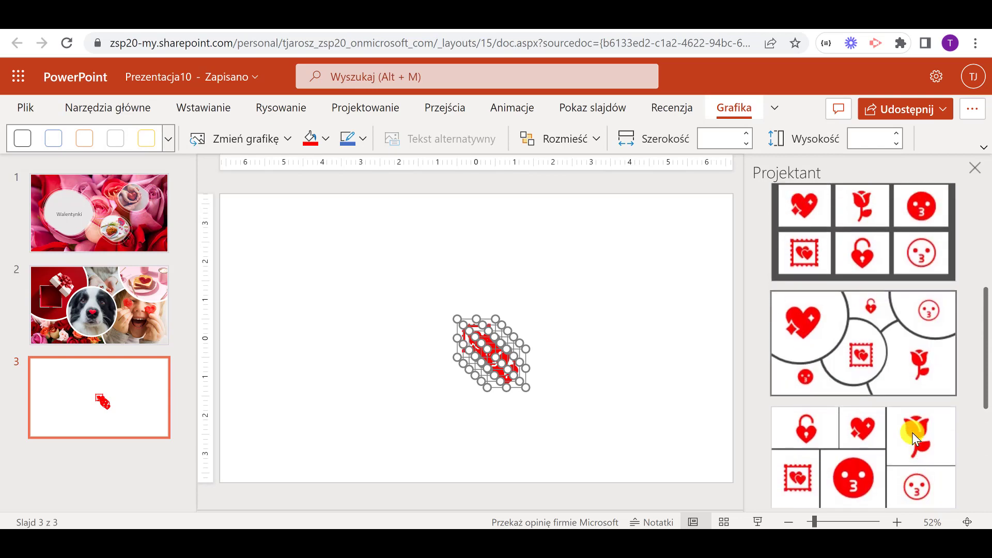
scroll(913, 432, "up", 5)
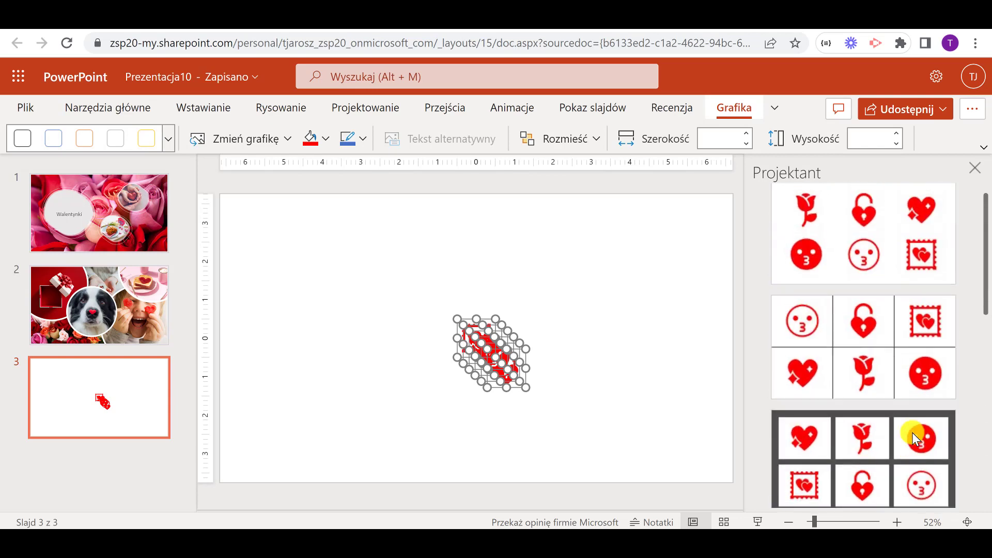
left_click(858, 207)
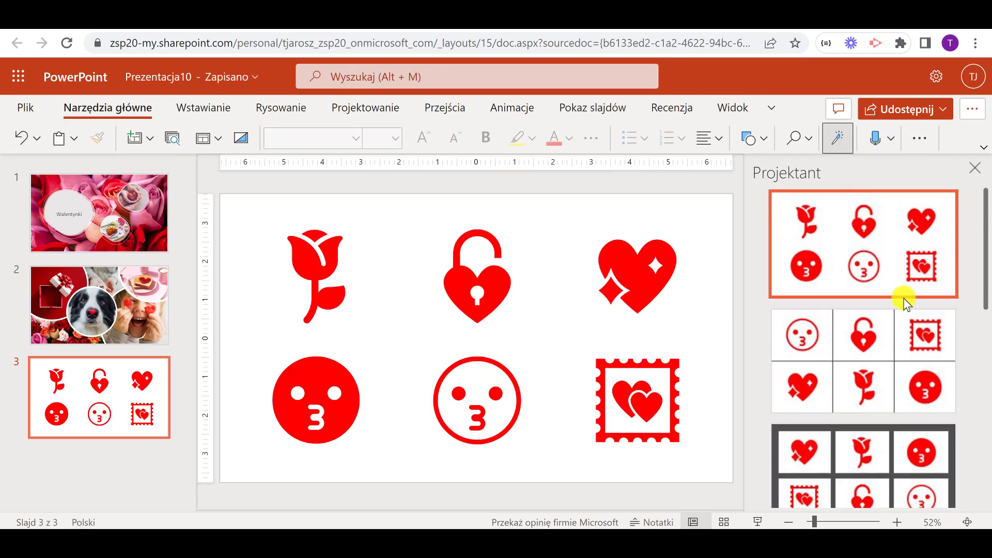
left_click(905, 461)
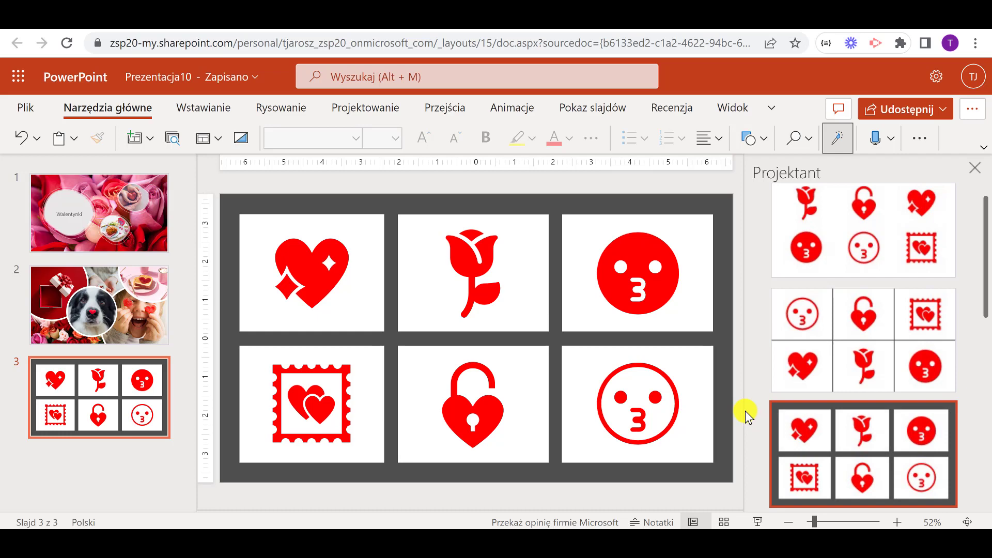
left_click(222, 119)
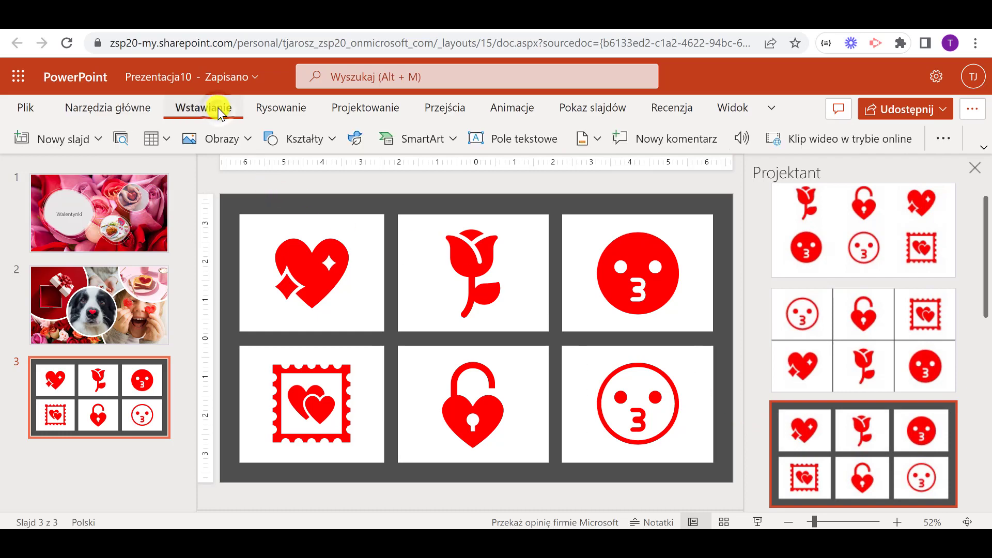
Step: Add a blank slide 4 and search the icon library for 'serce'
left_click(121, 105)
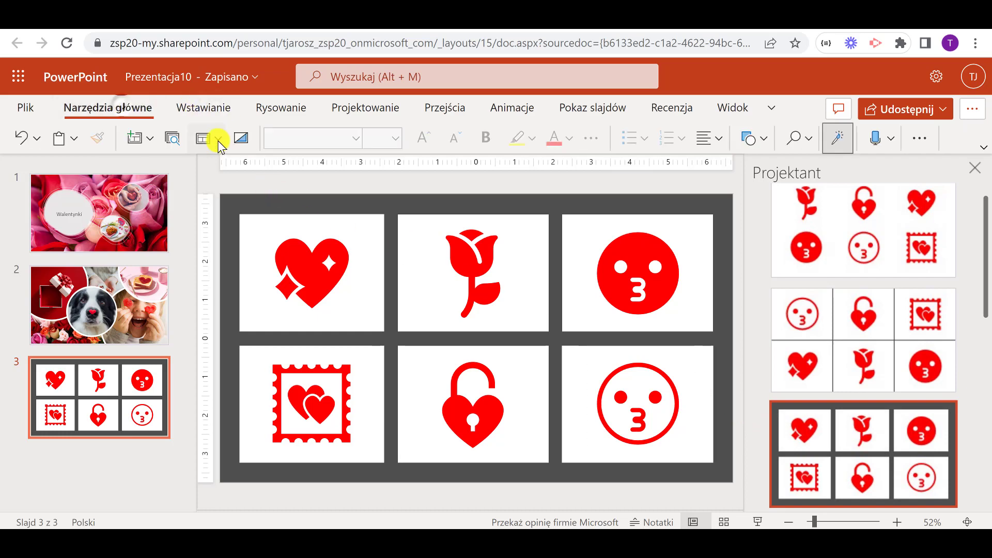
left_click(150, 139)
left_click(172, 428)
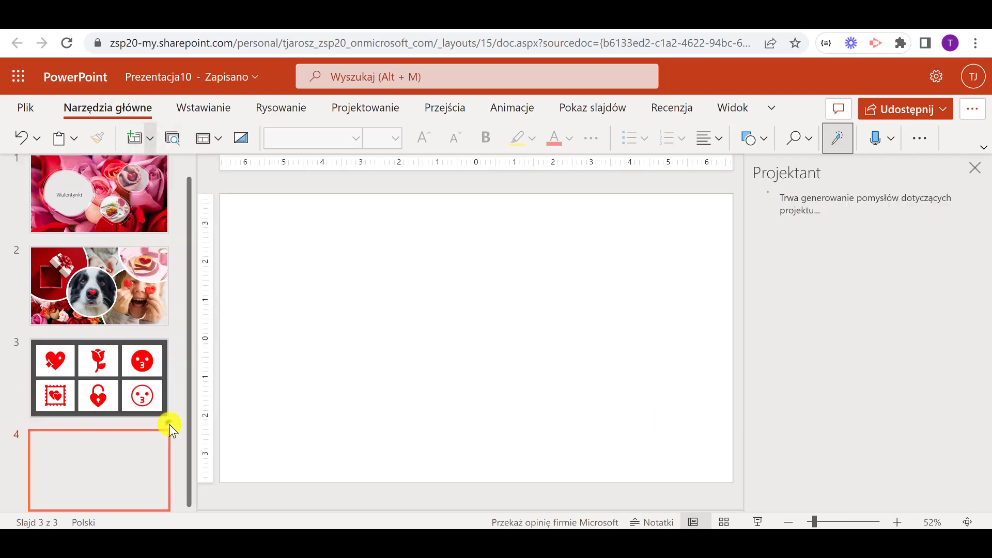
left_click(212, 106)
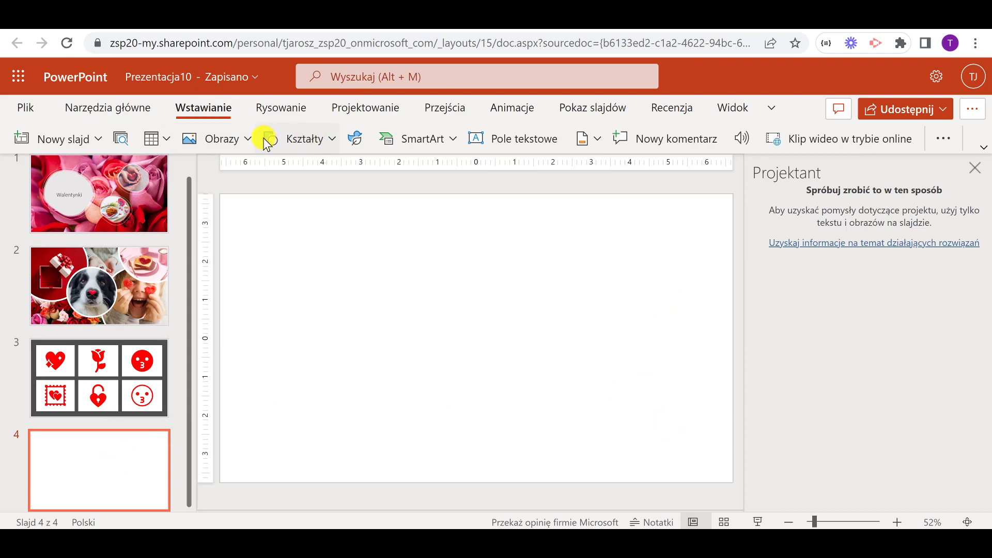
left_click(236, 139)
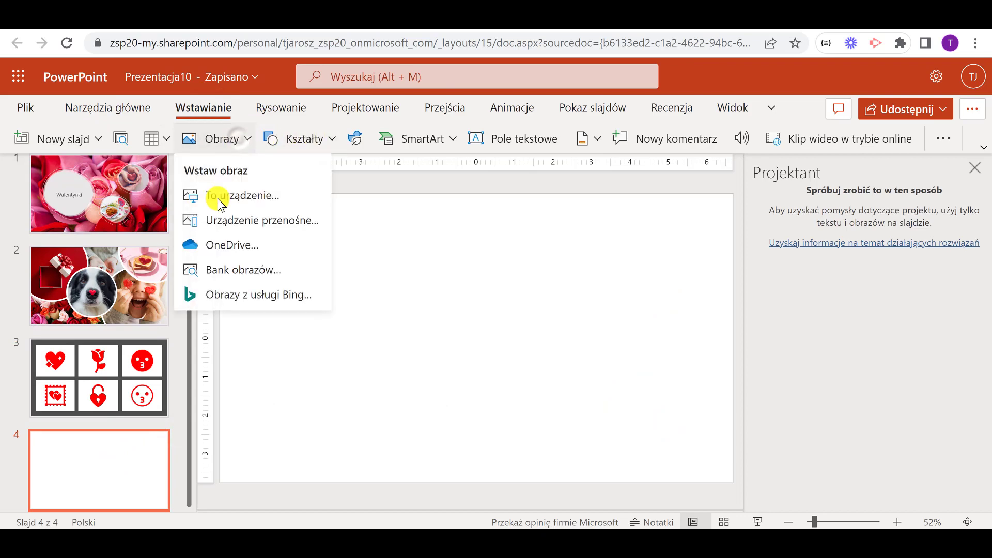
left_click(227, 269)
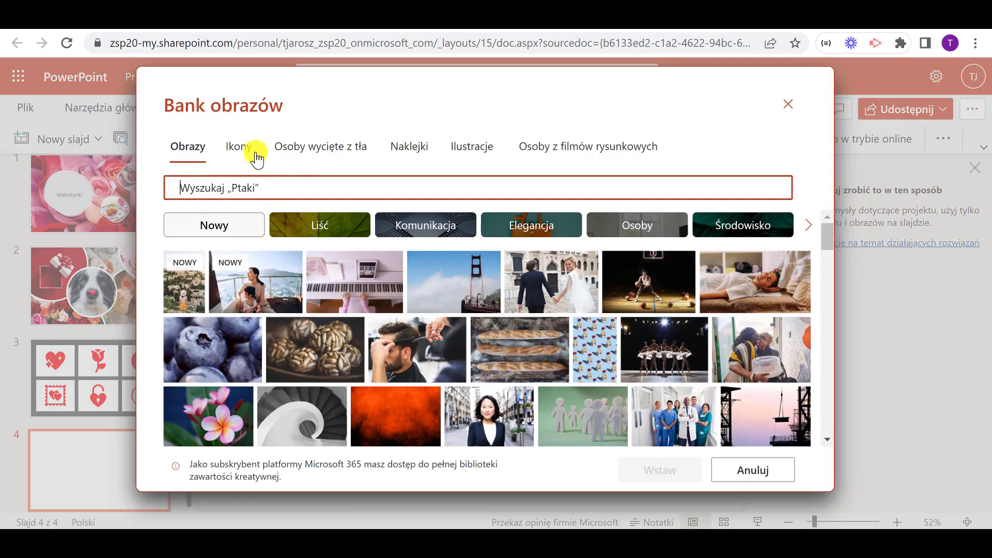
left_click(244, 149)
type("s")
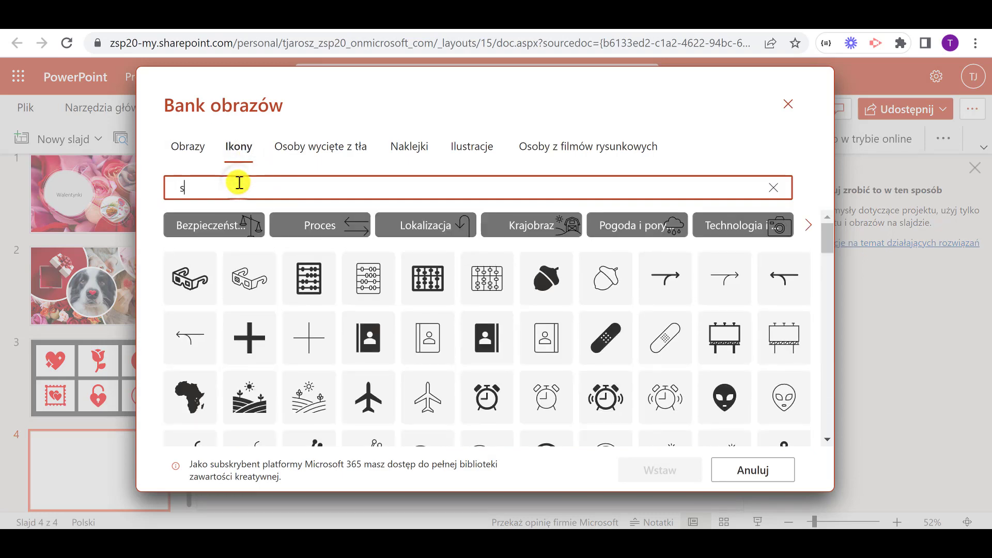
type("erce")
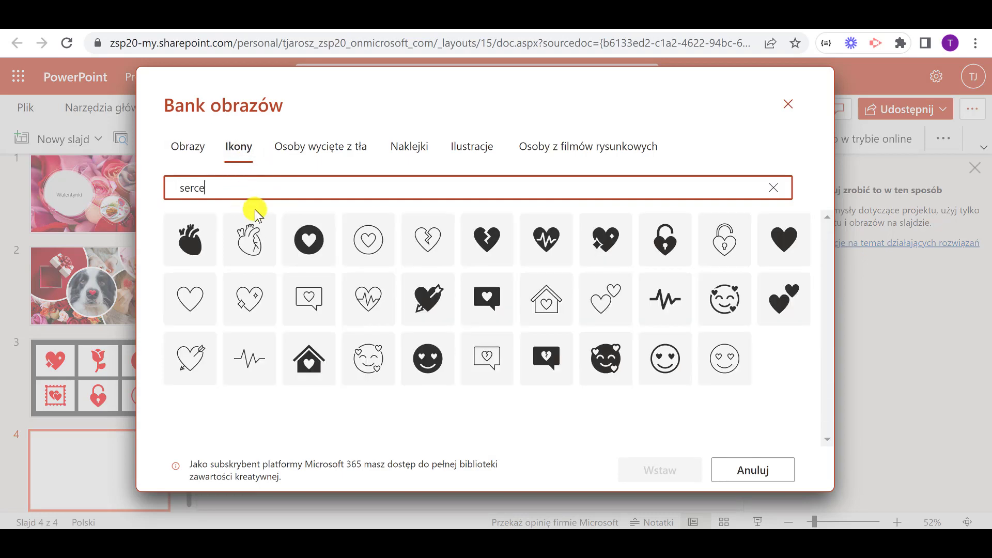
Step: Select ten heart icons (circled, broken, sparkling, solid, pierced, heart-eyes and more) and insert them
left_click(321, 227)
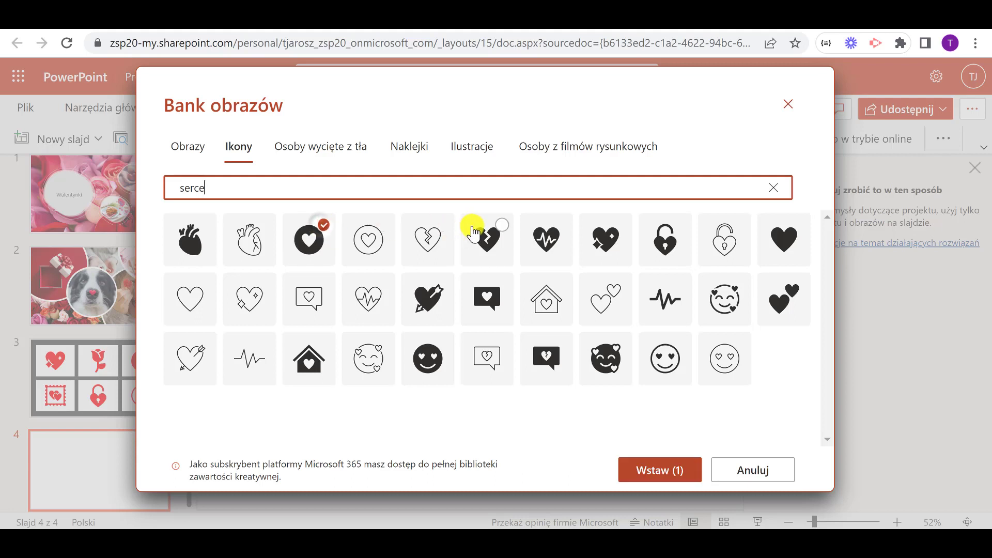
left_click(491, 223)
left_click(619, 233)
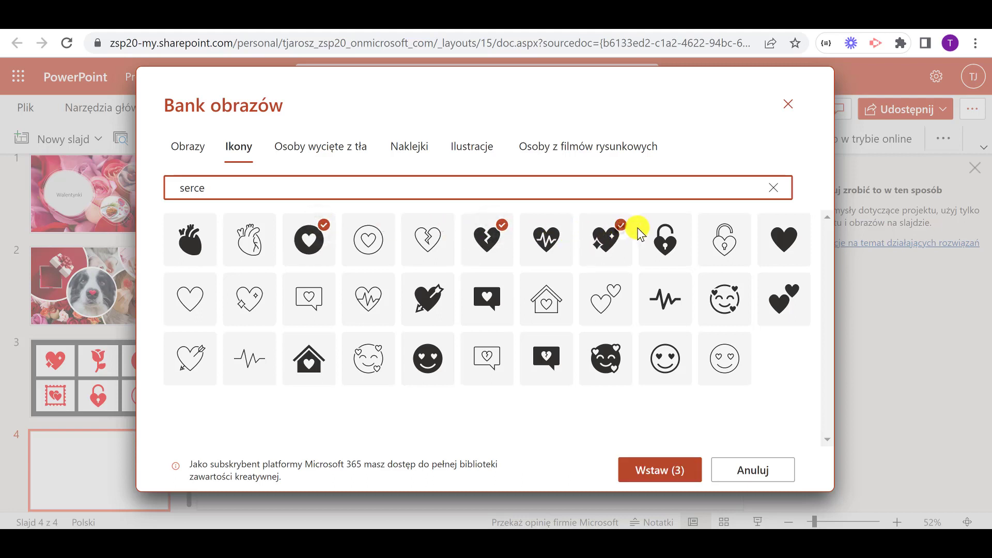
left_click(798, 232)
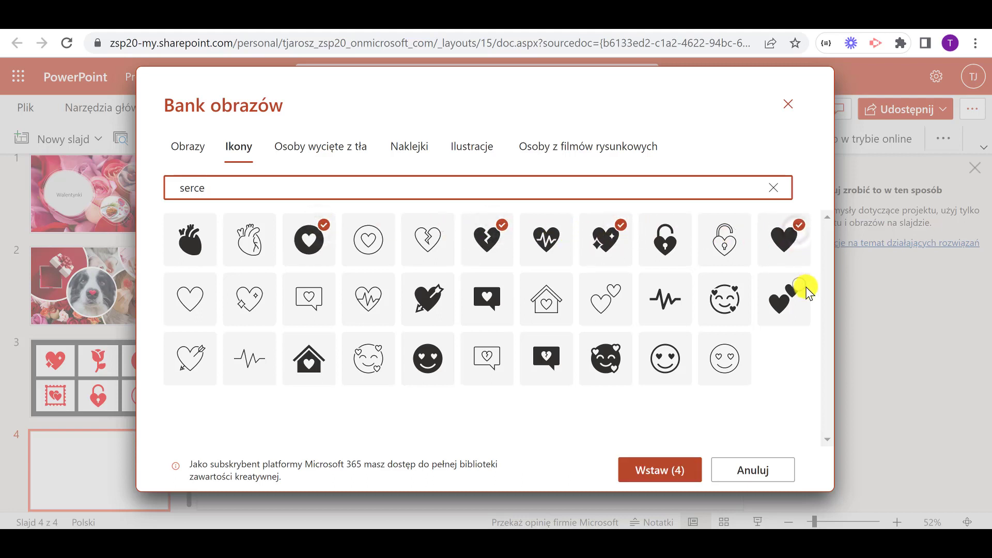
left_click(620, 347)
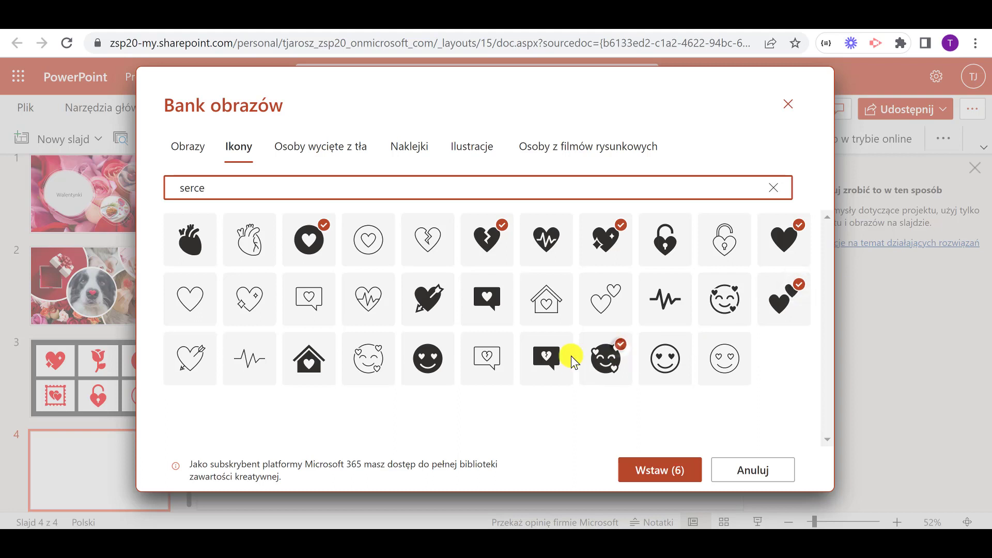
left_click(564, 355)
left_click(498, 295)
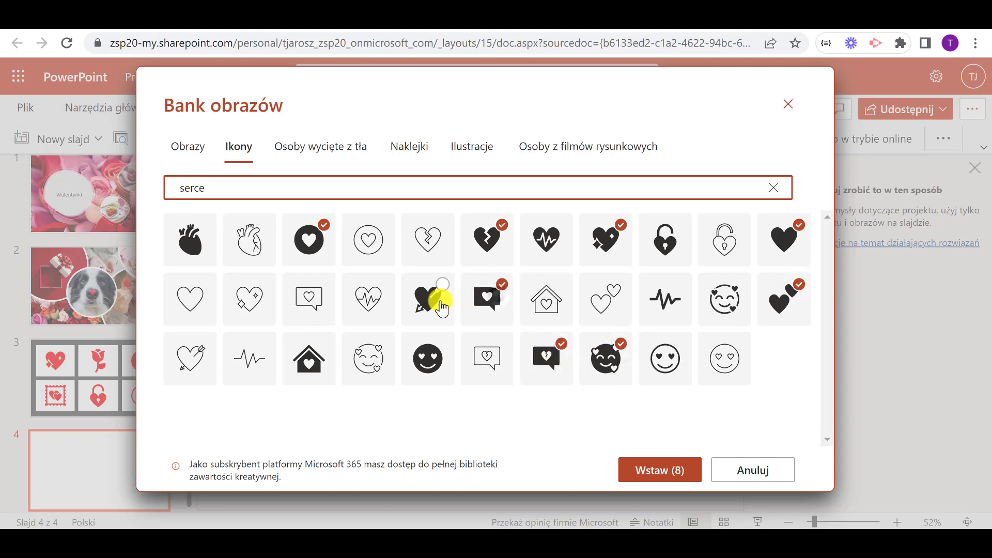
left_click(438, 304)
mouse_move(427, 358)
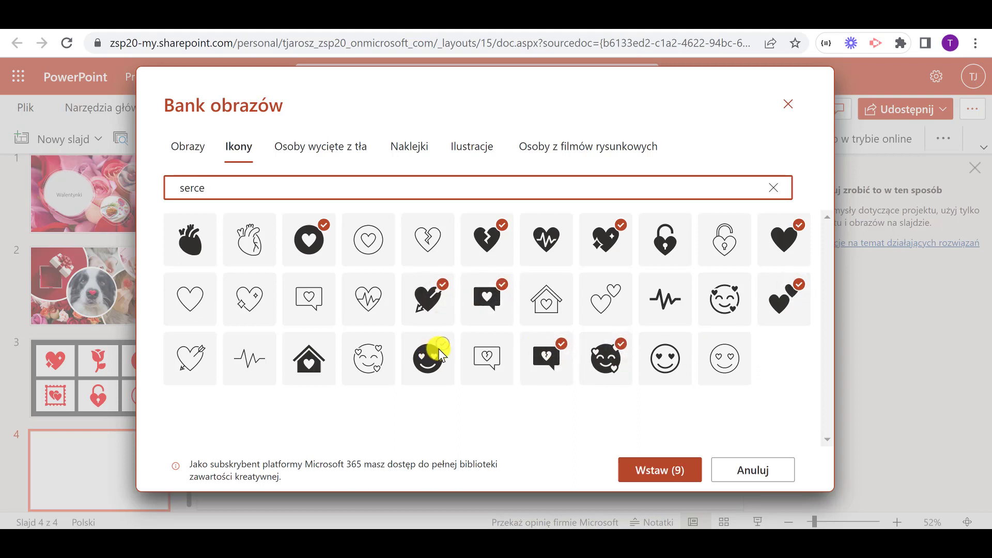
left_click(438, 348)
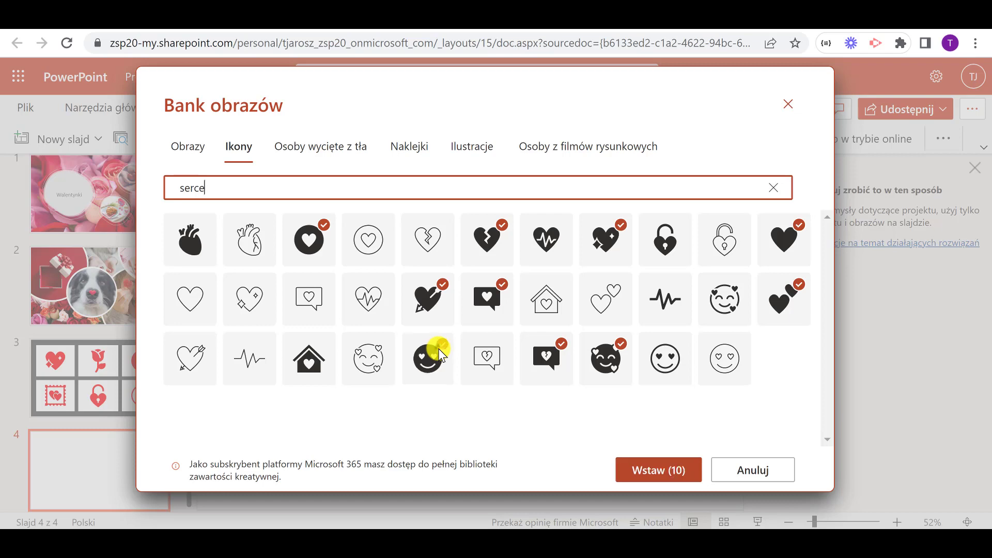
left_click(687, 471)
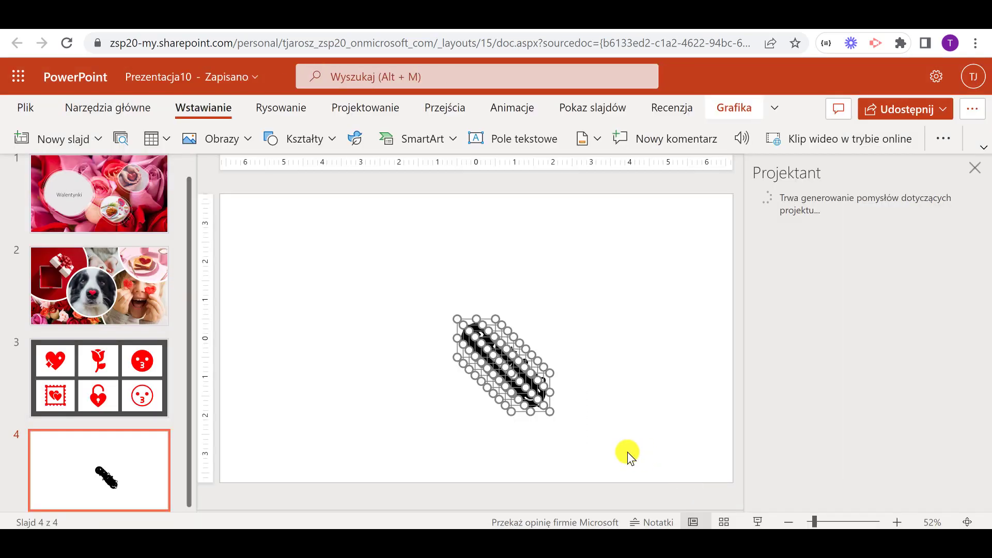
Step: Fill the ten heart icons on slide 4 with red
left_click(733, 109)
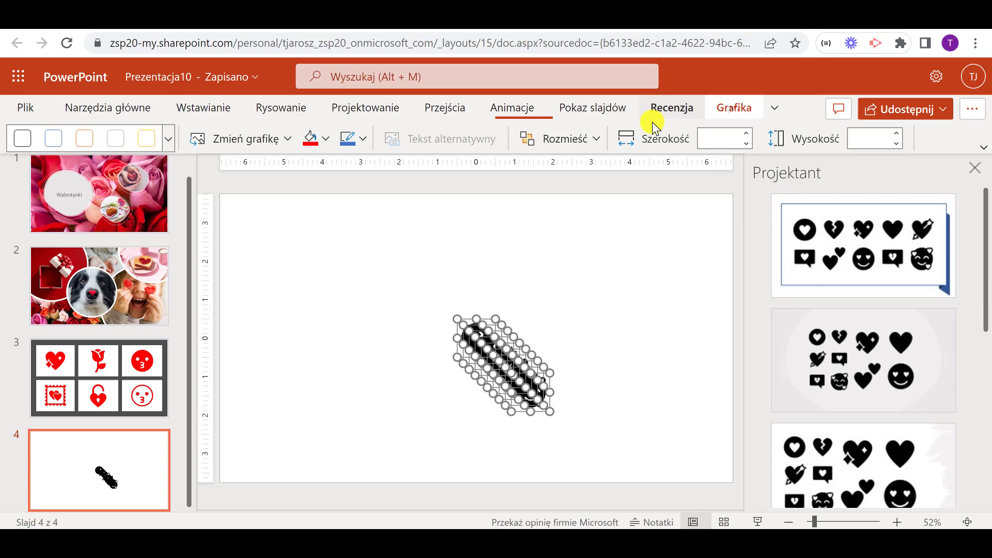
left_click(309, 139)
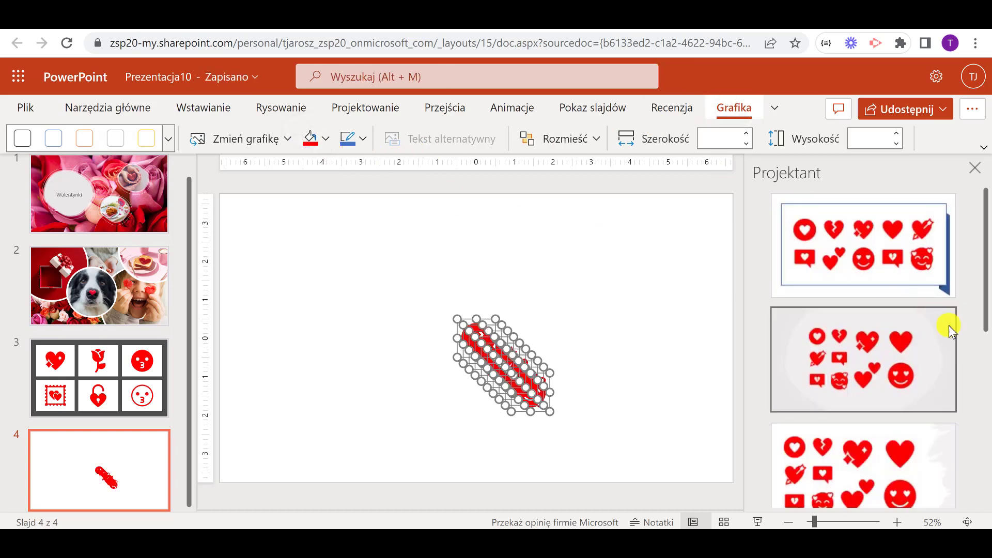
scroll(945, 434, "down", 3)
scroll(938, 439, "down", 3)
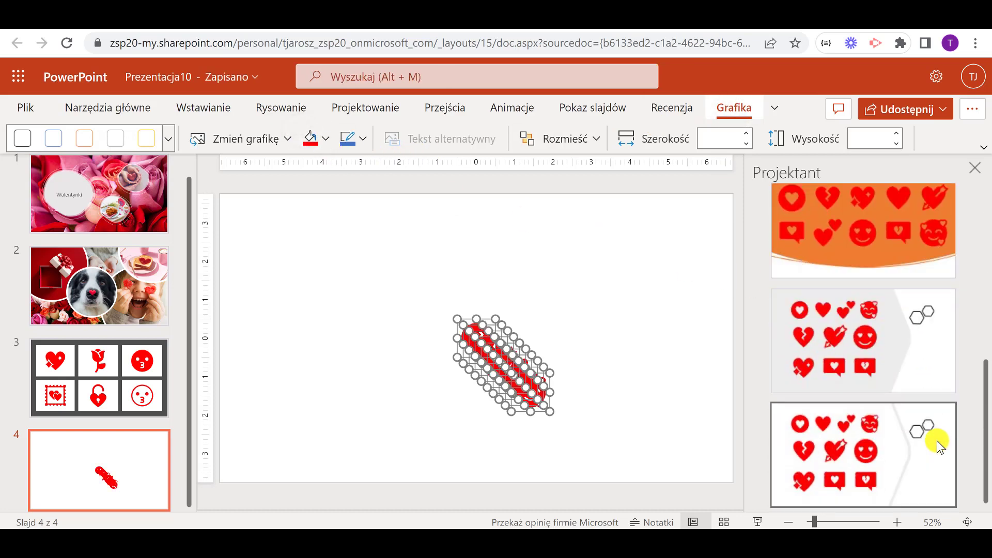
Step: Try the blue-framed and grey Designer layouts, settling on the white brush-stroke design
scroll(937, 440, "up", 3)
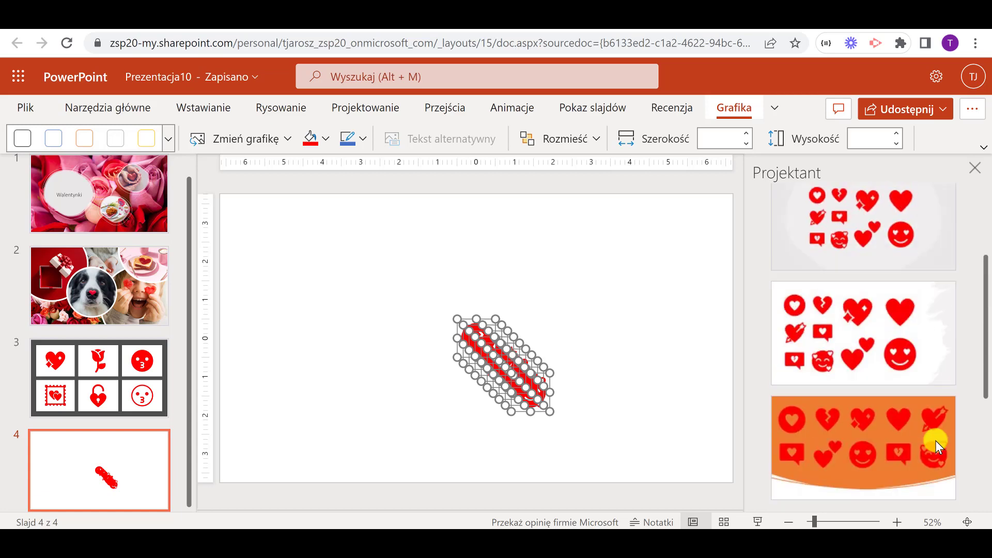
scroll(935, 441, "up", 3)
left_click(892, 238)
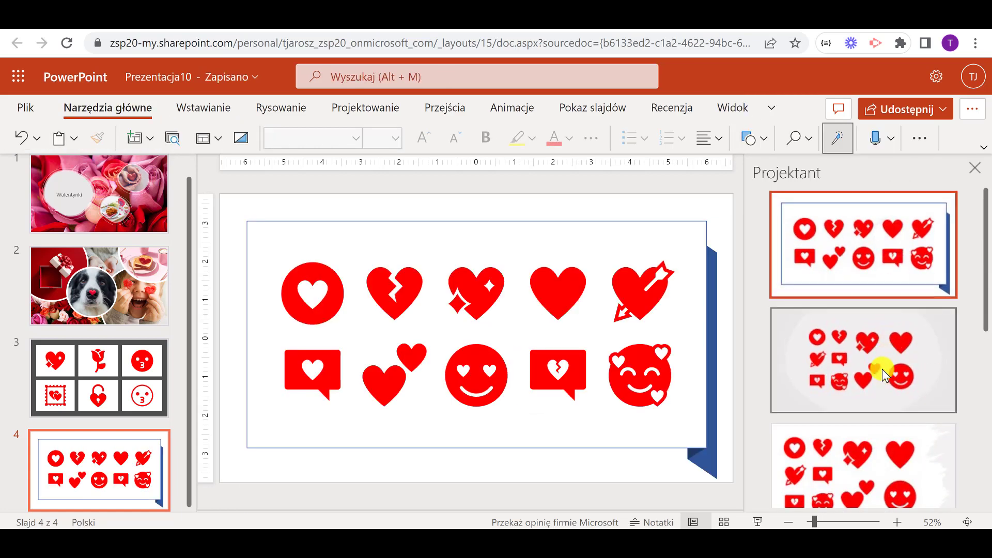
left_click(883, 369)
left_click(883, 471)
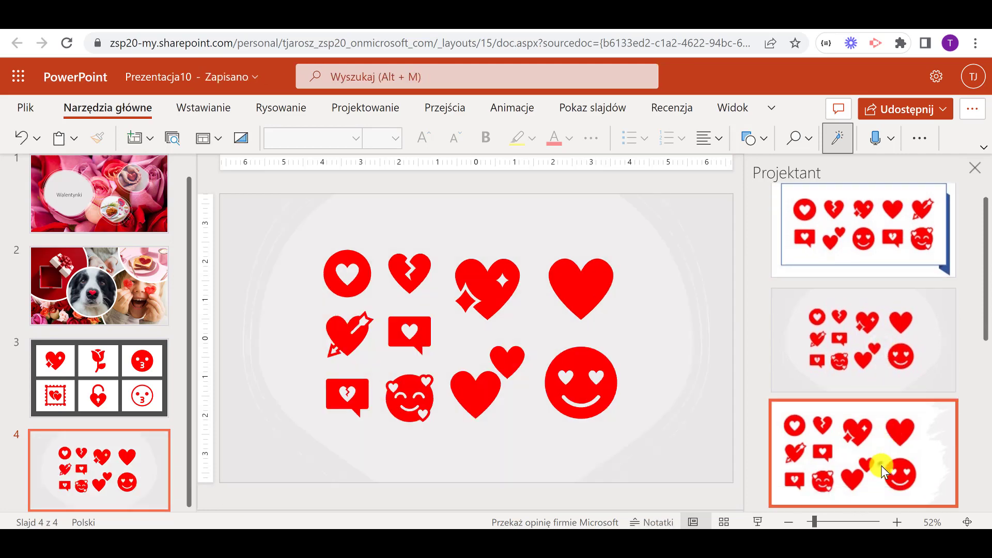
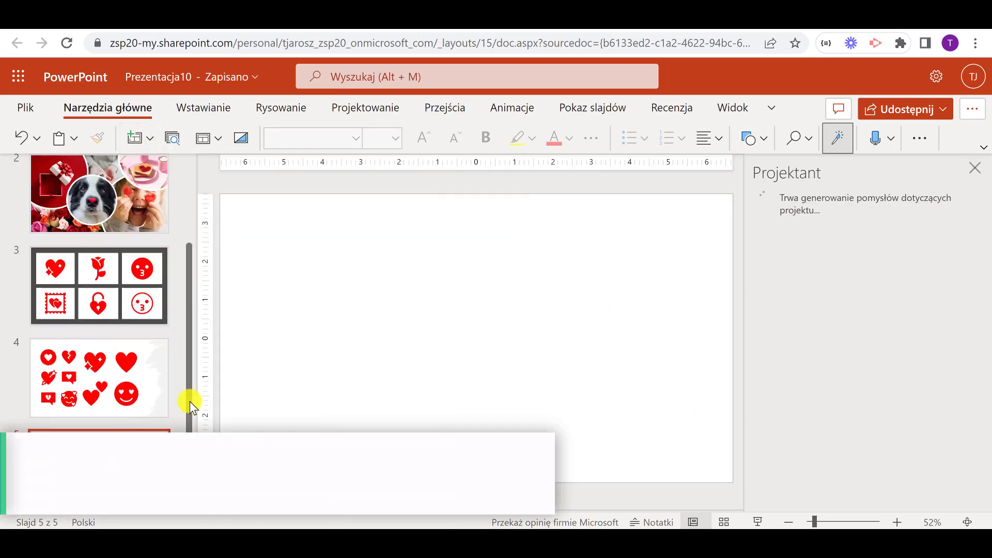
Step: Open Bank obrazów, the stock image library, from Insert > Pictures over blank slide 5
left_click(191, 109)
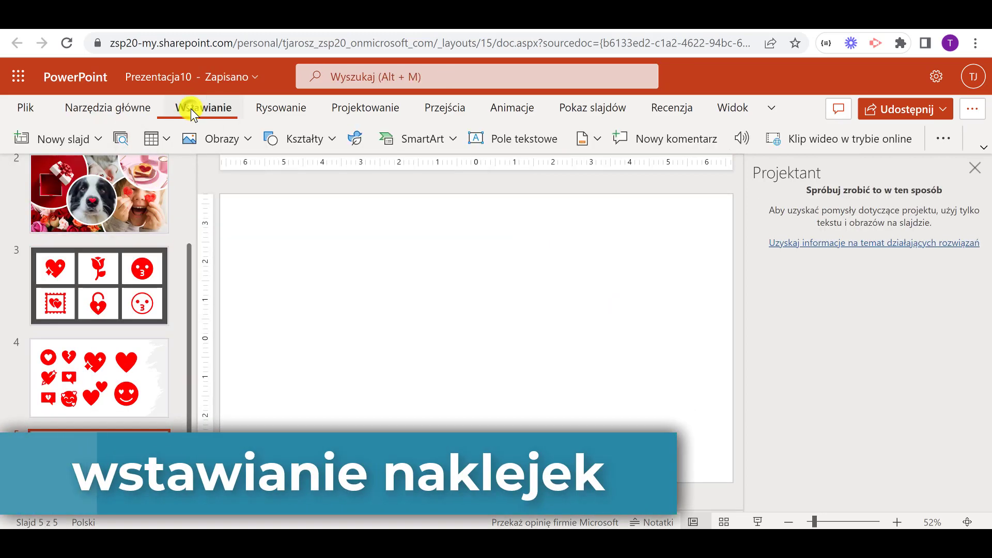
left_click(222, 140)
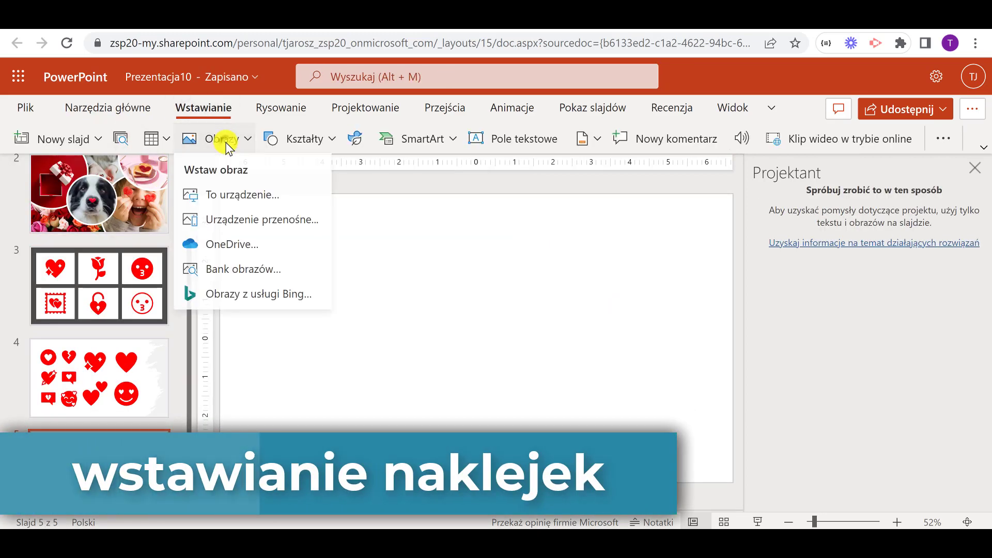
left_click(283, 267)
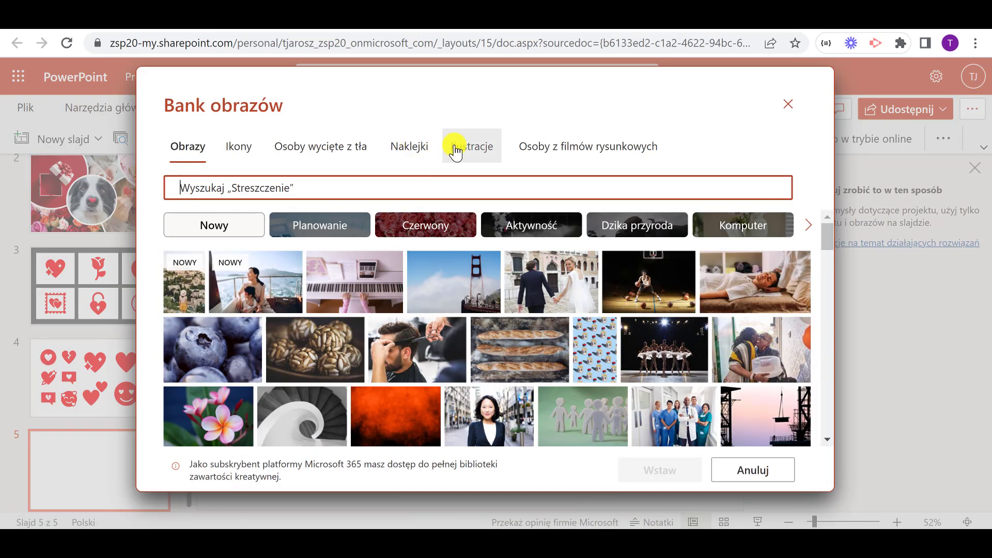
Step: Search the Naklejki (stickers) collection for 'walentynki'
left_click(455, 152)
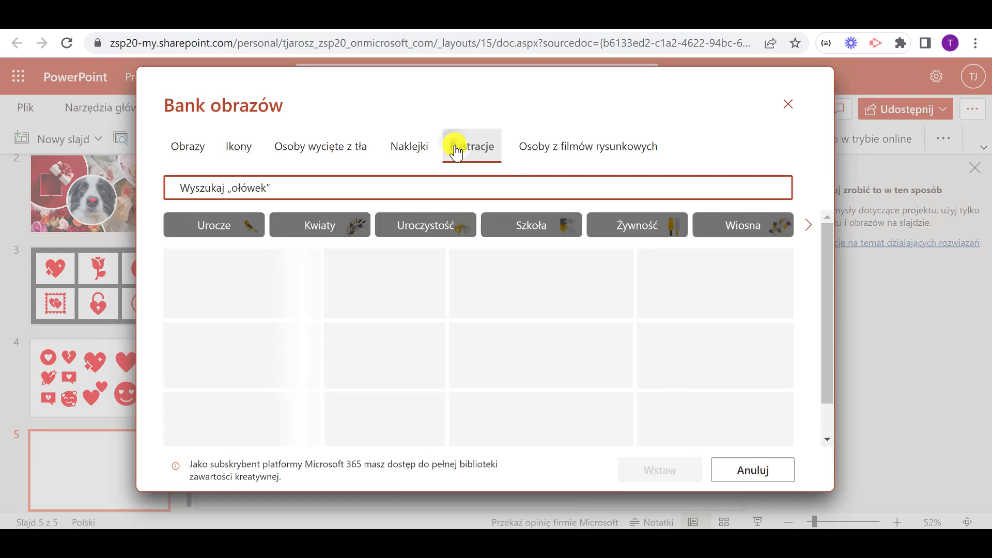
left_click(411, 150)
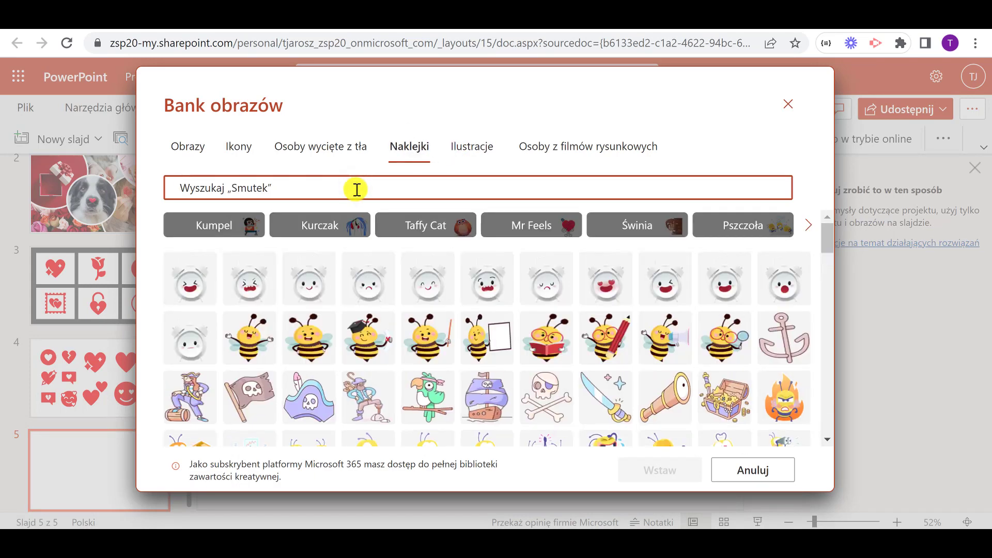
type("walentynki")
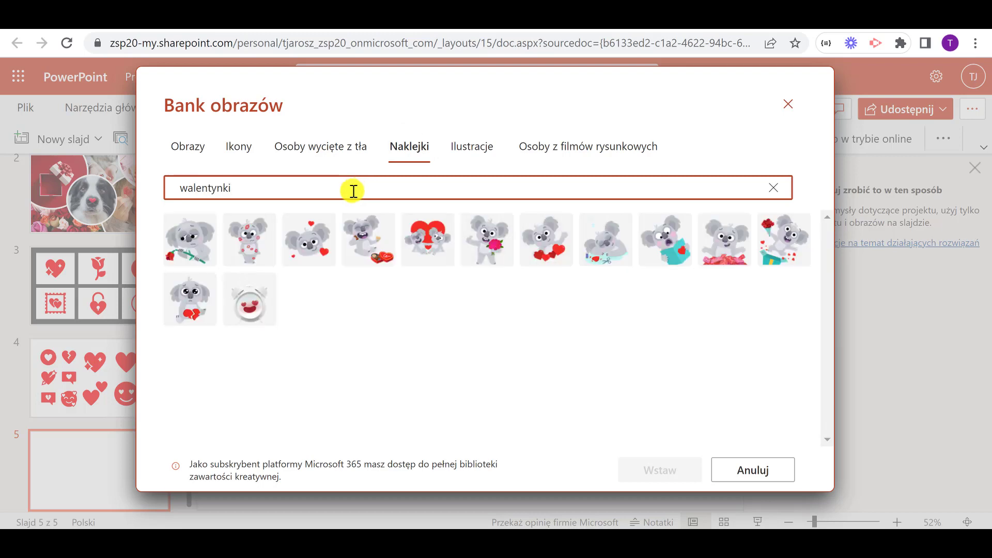
Step: Check ten koala sticker results, including the koalas-with-heart one, so the button reads Wstaw (10)
left_click(270, 229)
left_click(320, 226)
left_click(381, 223)
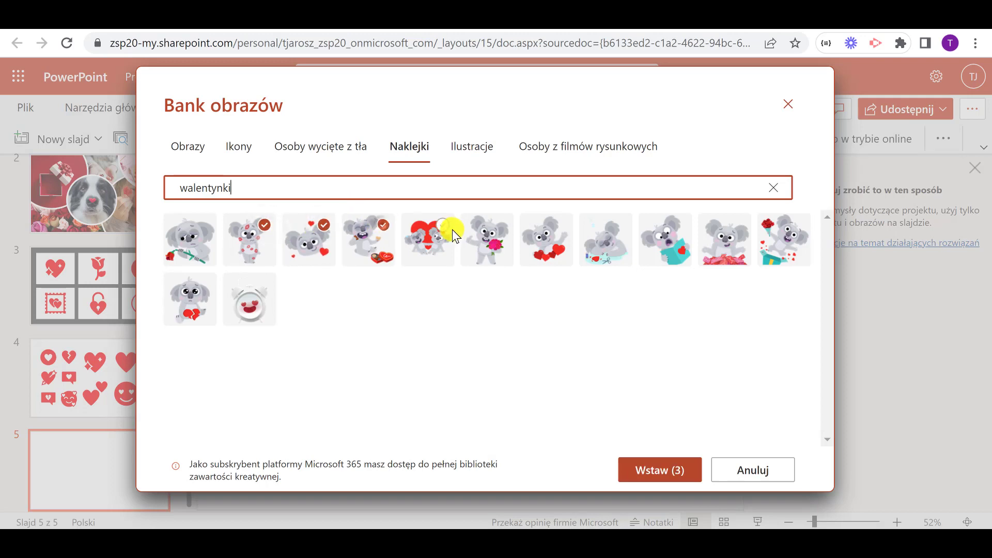
left_click(444, 227)
left_click(564, 225)
left_click(678, 228)
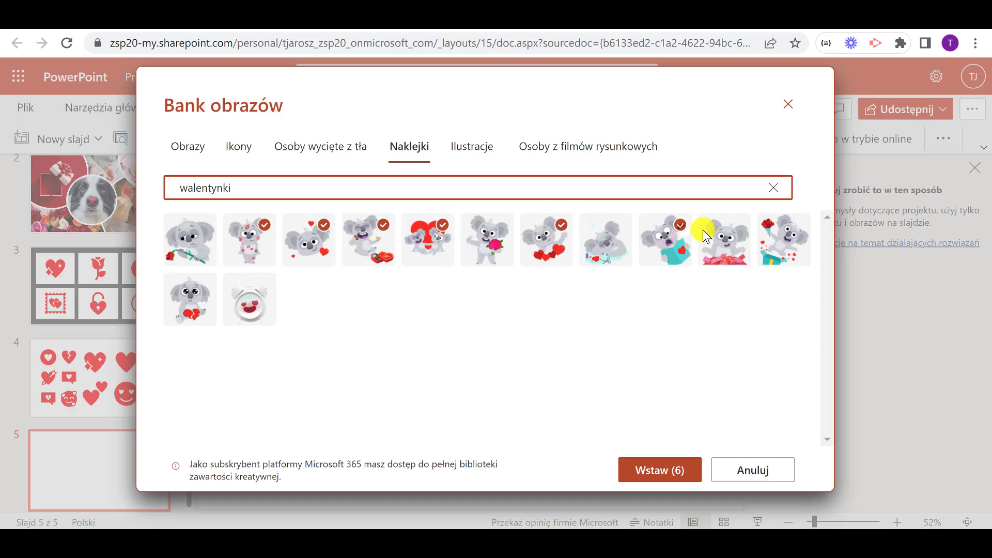
left_click(740, 229)
left_click(786, 233)
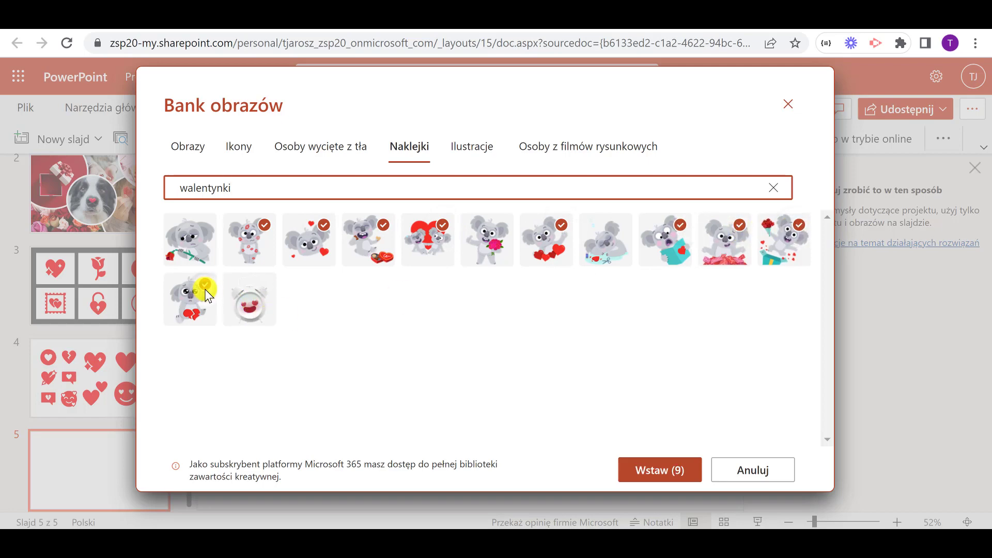
left_click(500, 224)
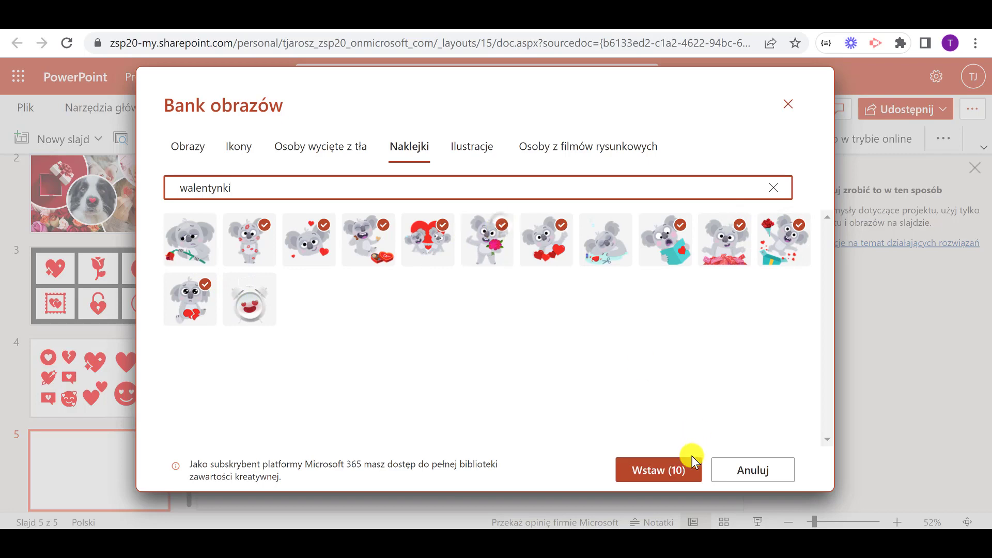
Step: Insert the ten stickers onto slide 5 and apply the grey oval Designer layout
left_click(693, 470)
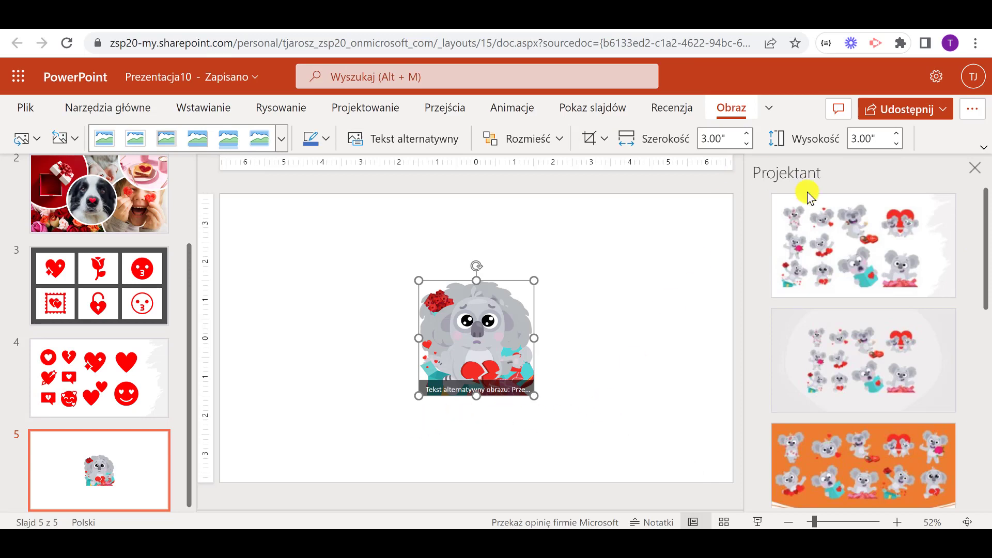
left_click(883, 243)
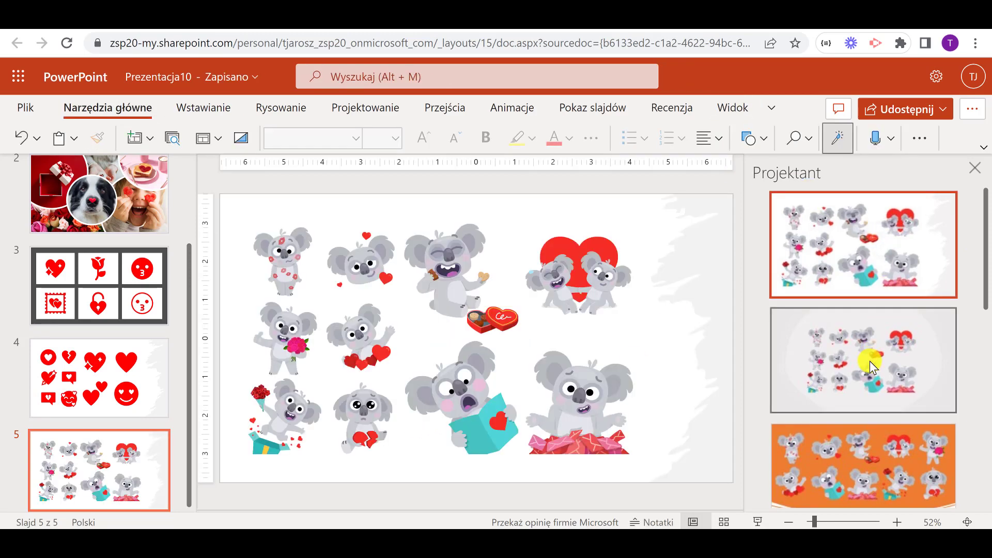
left_click(871, 361)
left_click(870, 361)
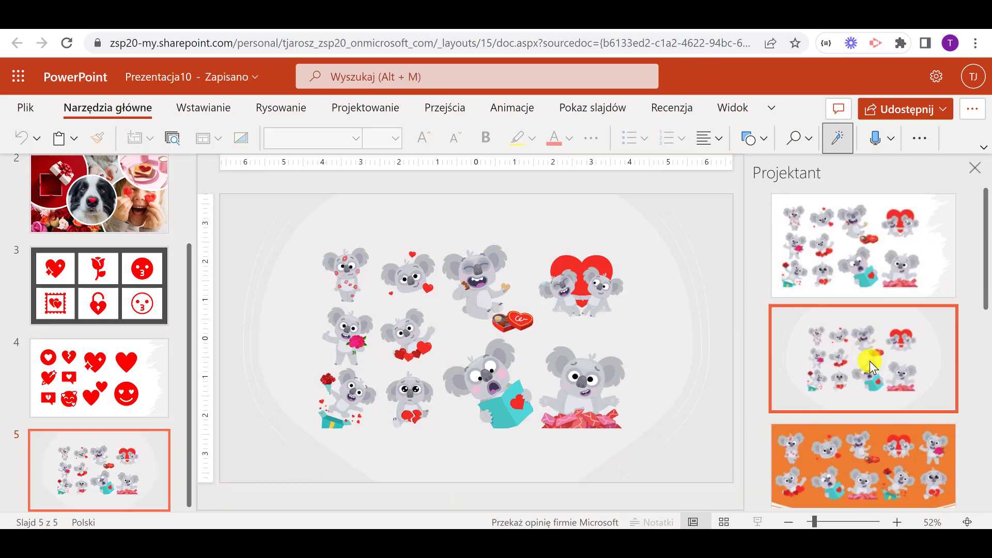
scroll(869, 363, "down", 5)
scroll(869, 363, "down", 3)
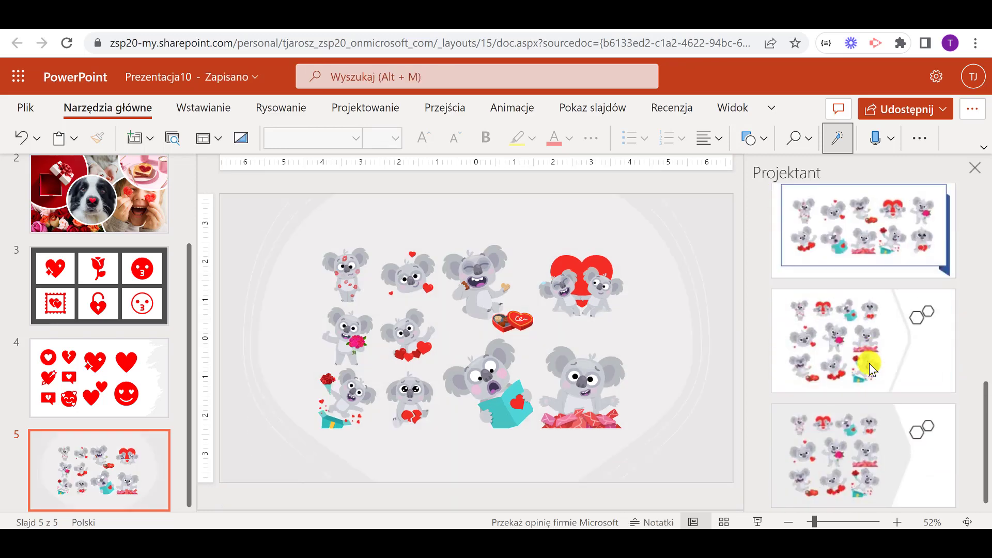